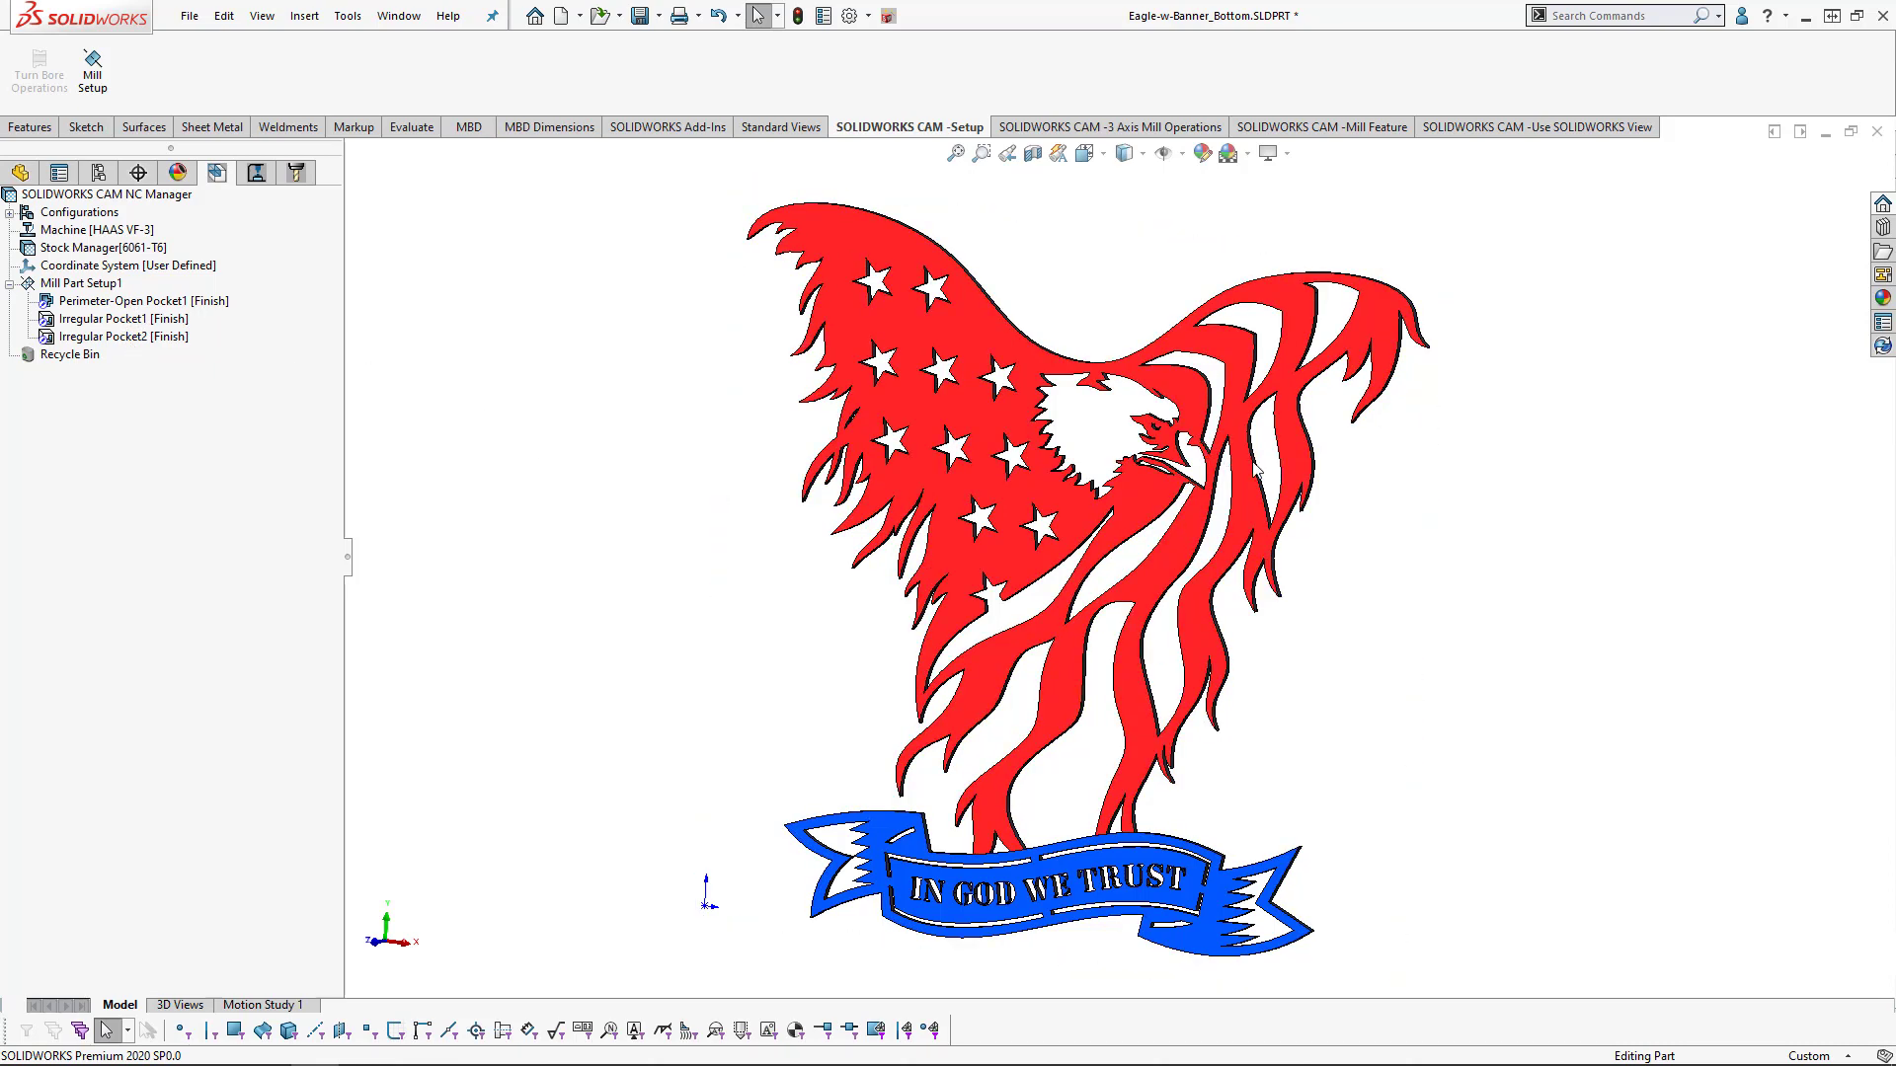
# - Create a 2.5 Axis feature from the eagle's right-stripe edge loop with an Upto Stock end condition
pyautogui.rightClick(77, 285)
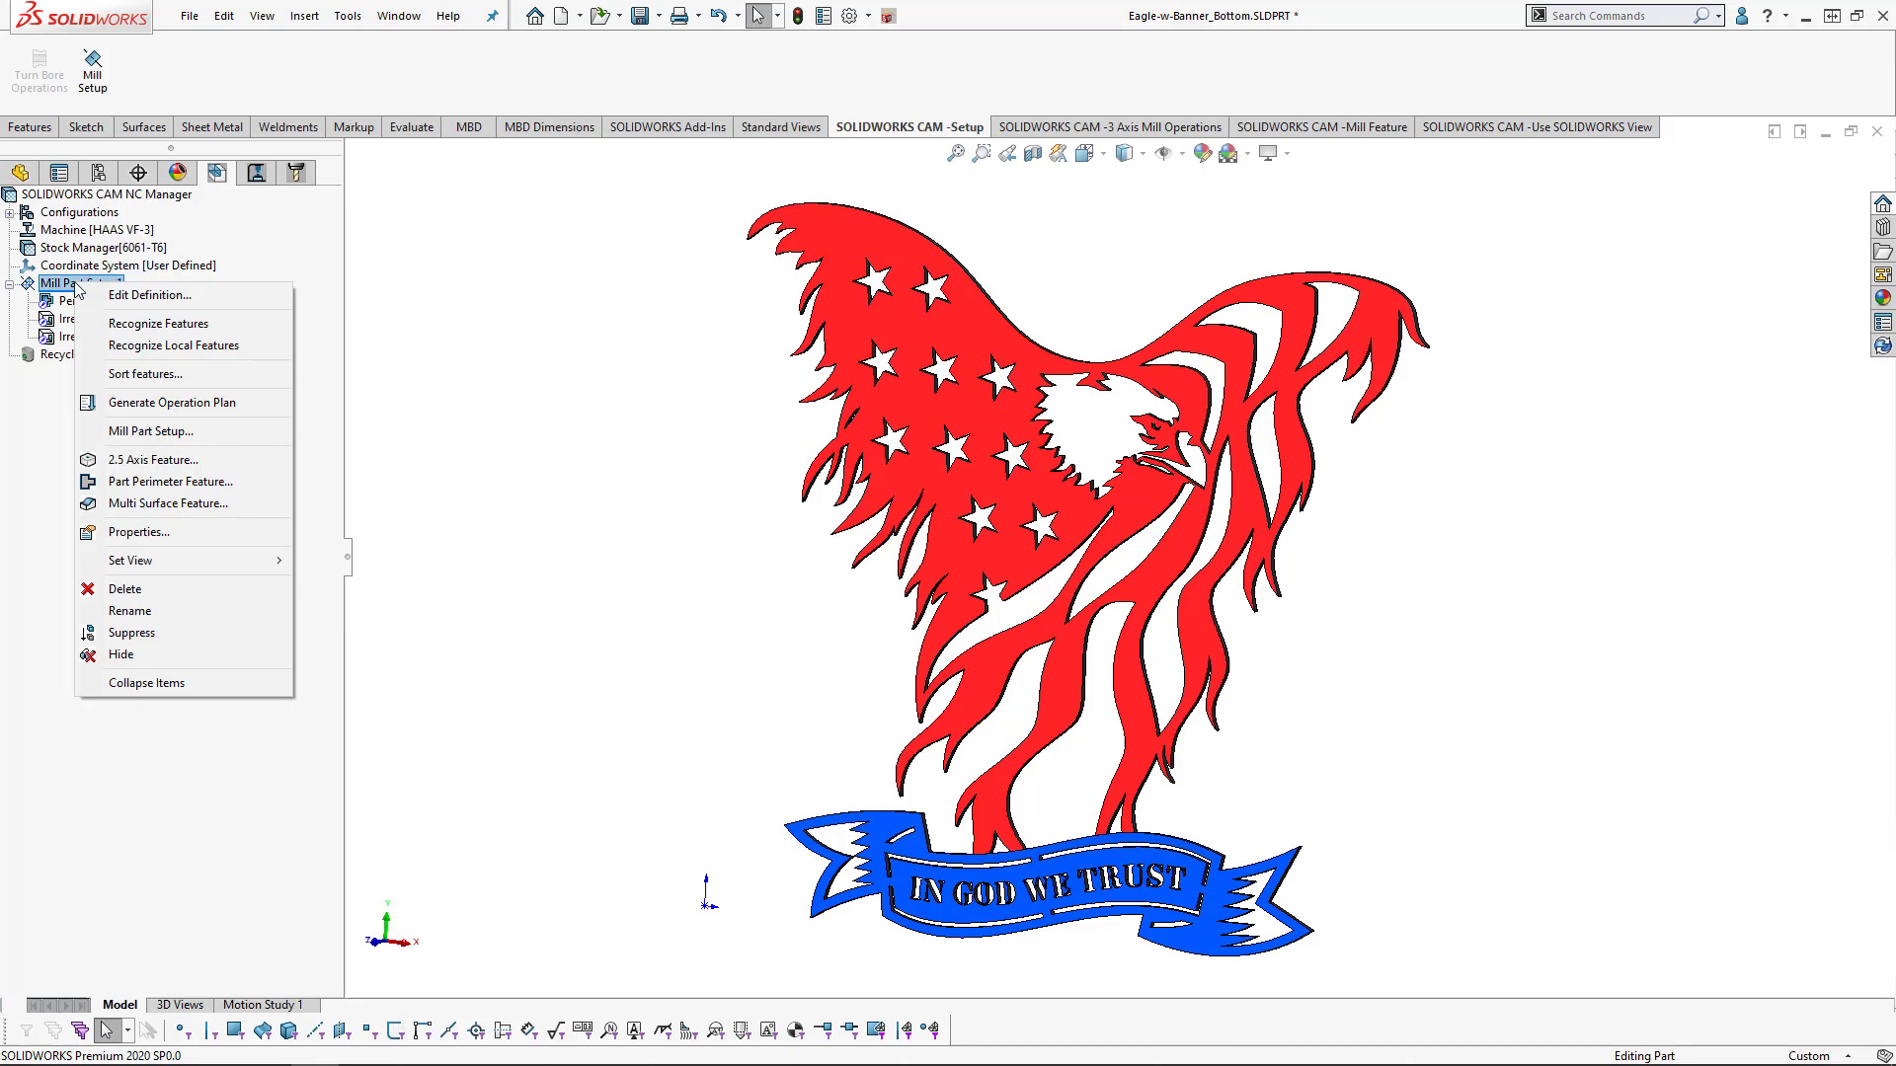
pyautogui.click(154, 460)
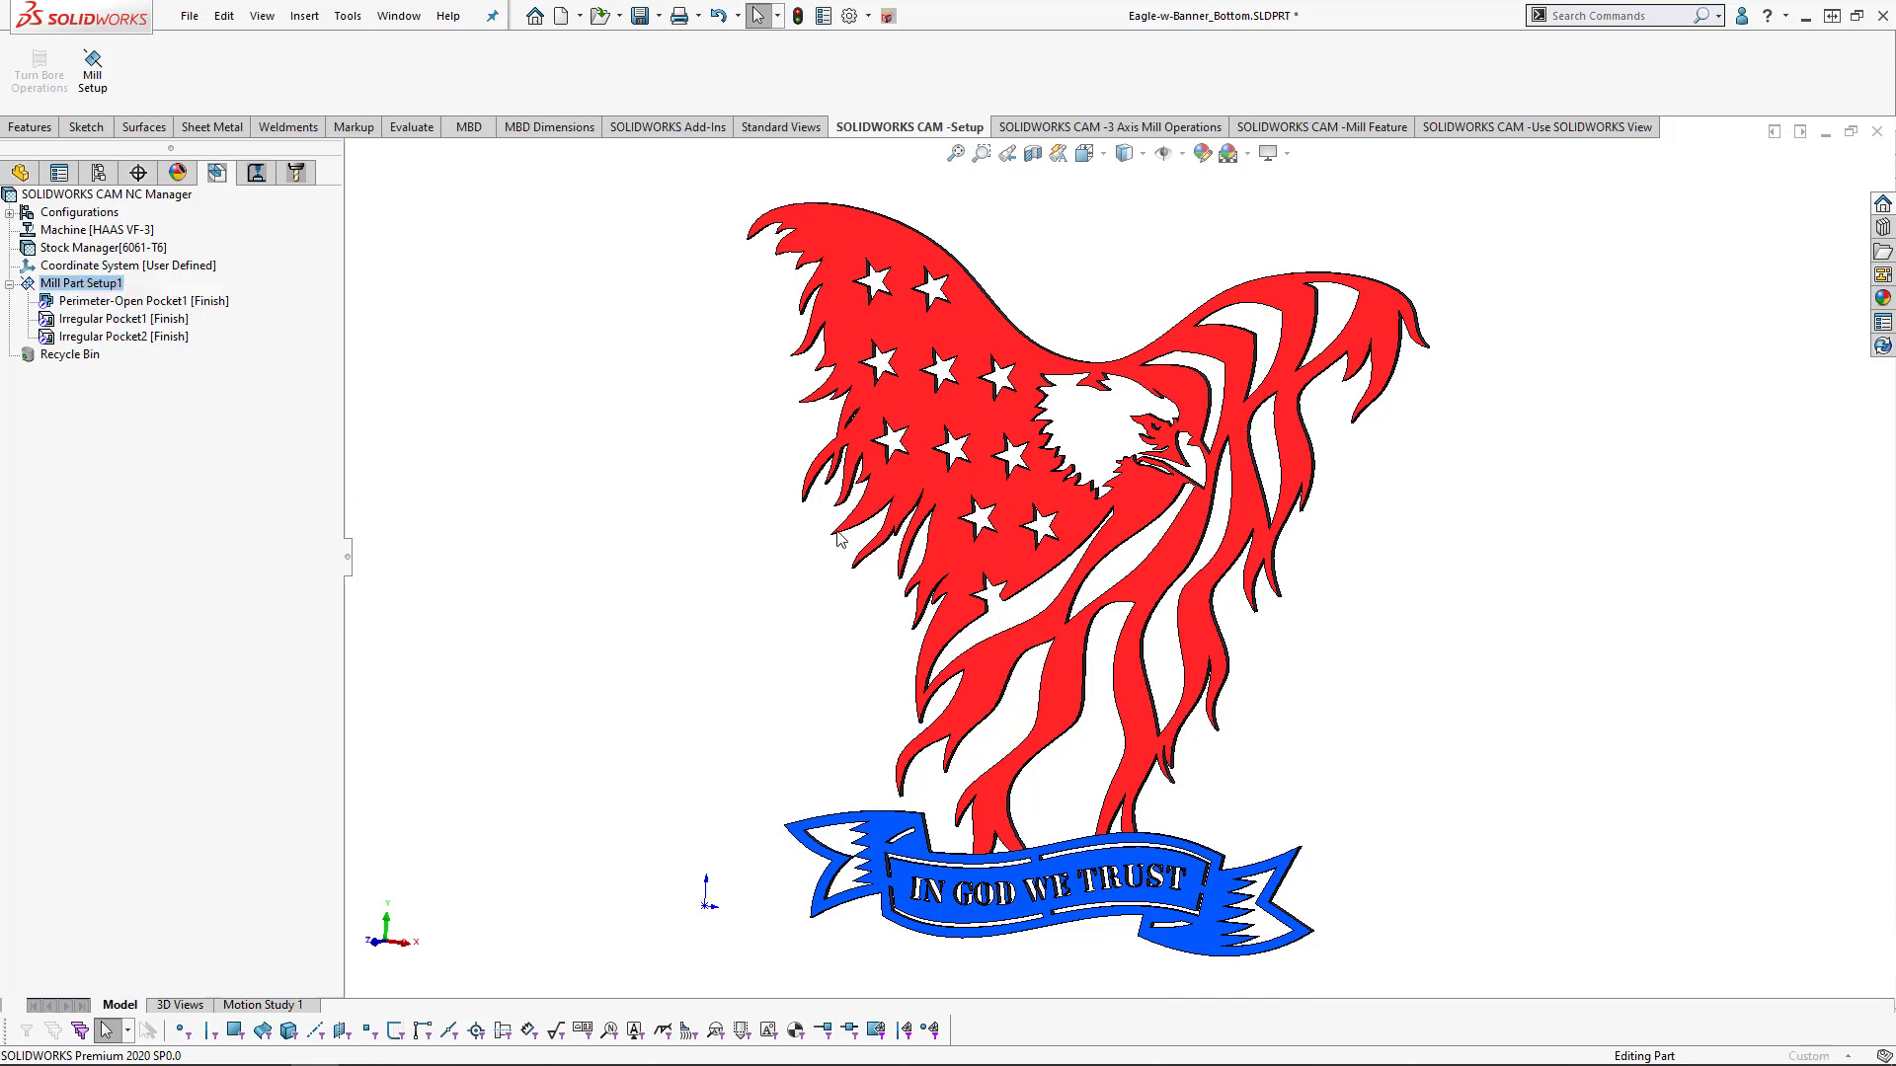
pyautogui.click(1214, 529)
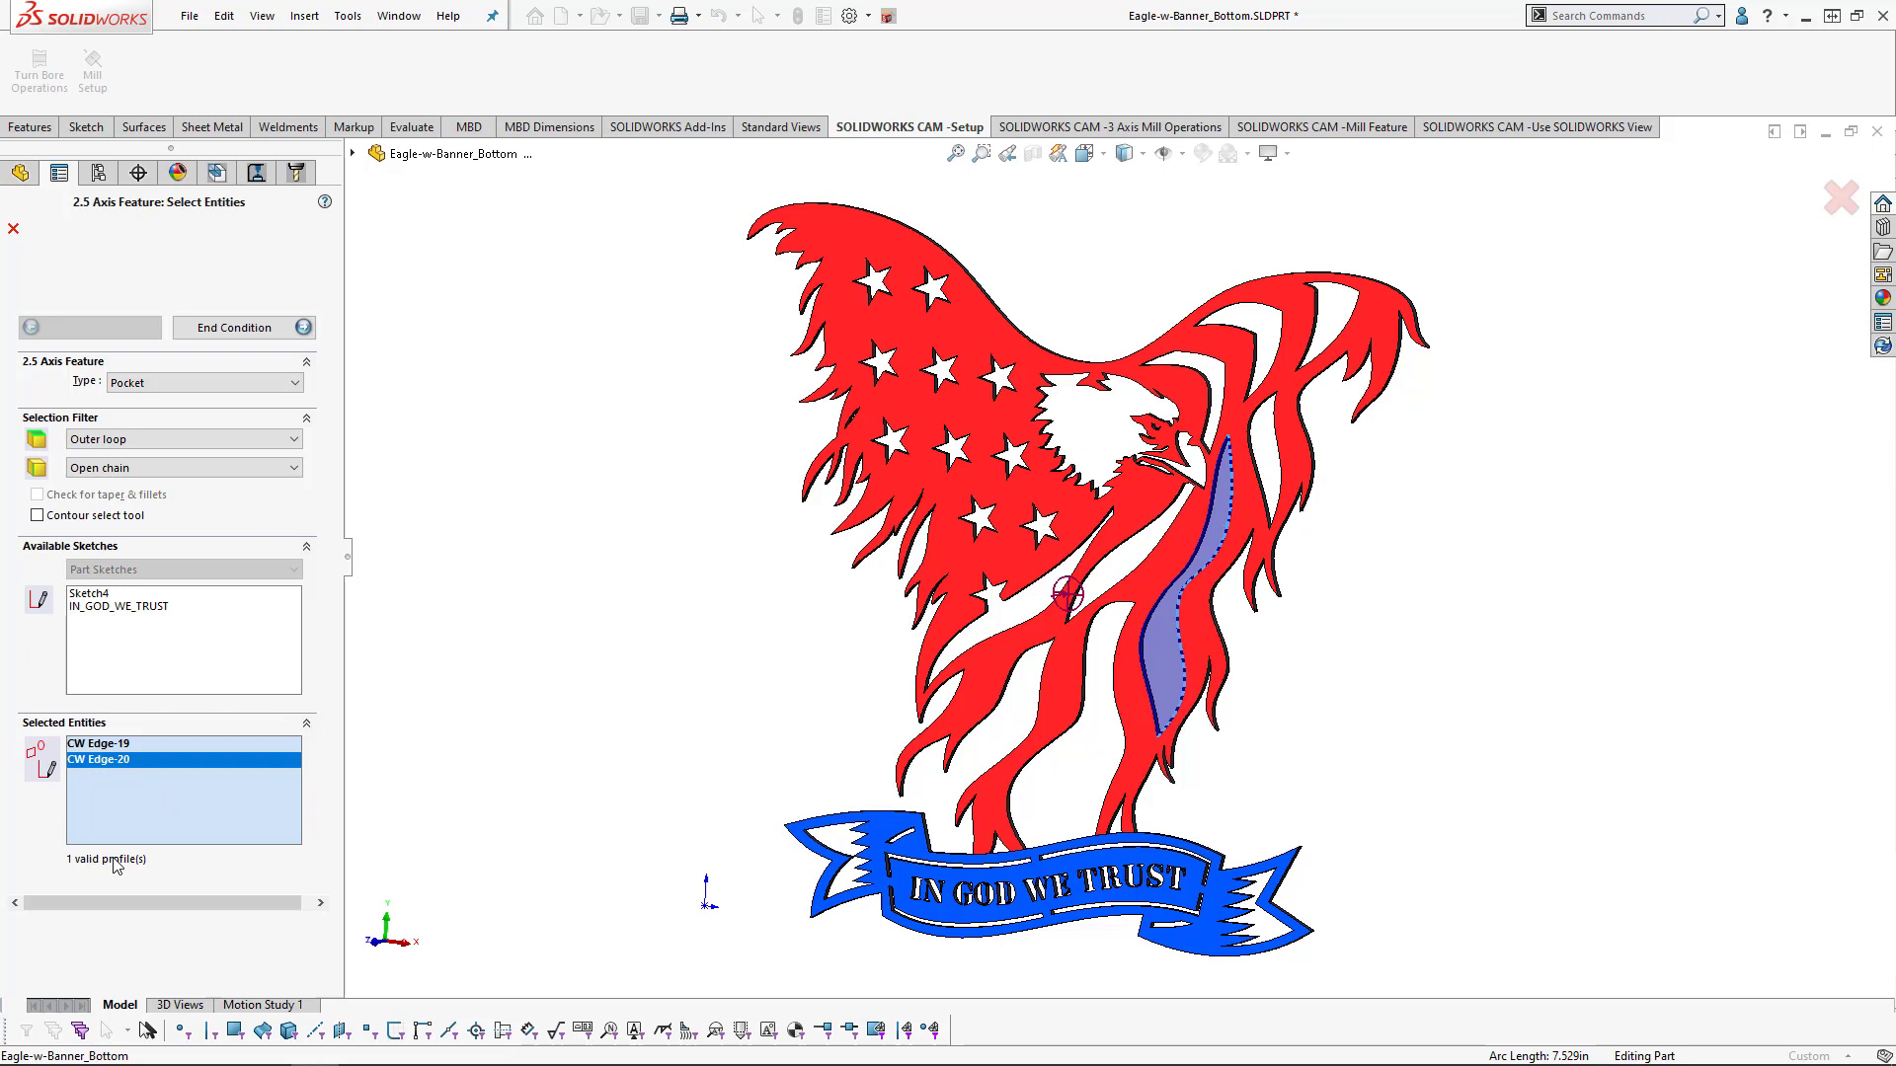
pyautogui.click(280, 330)
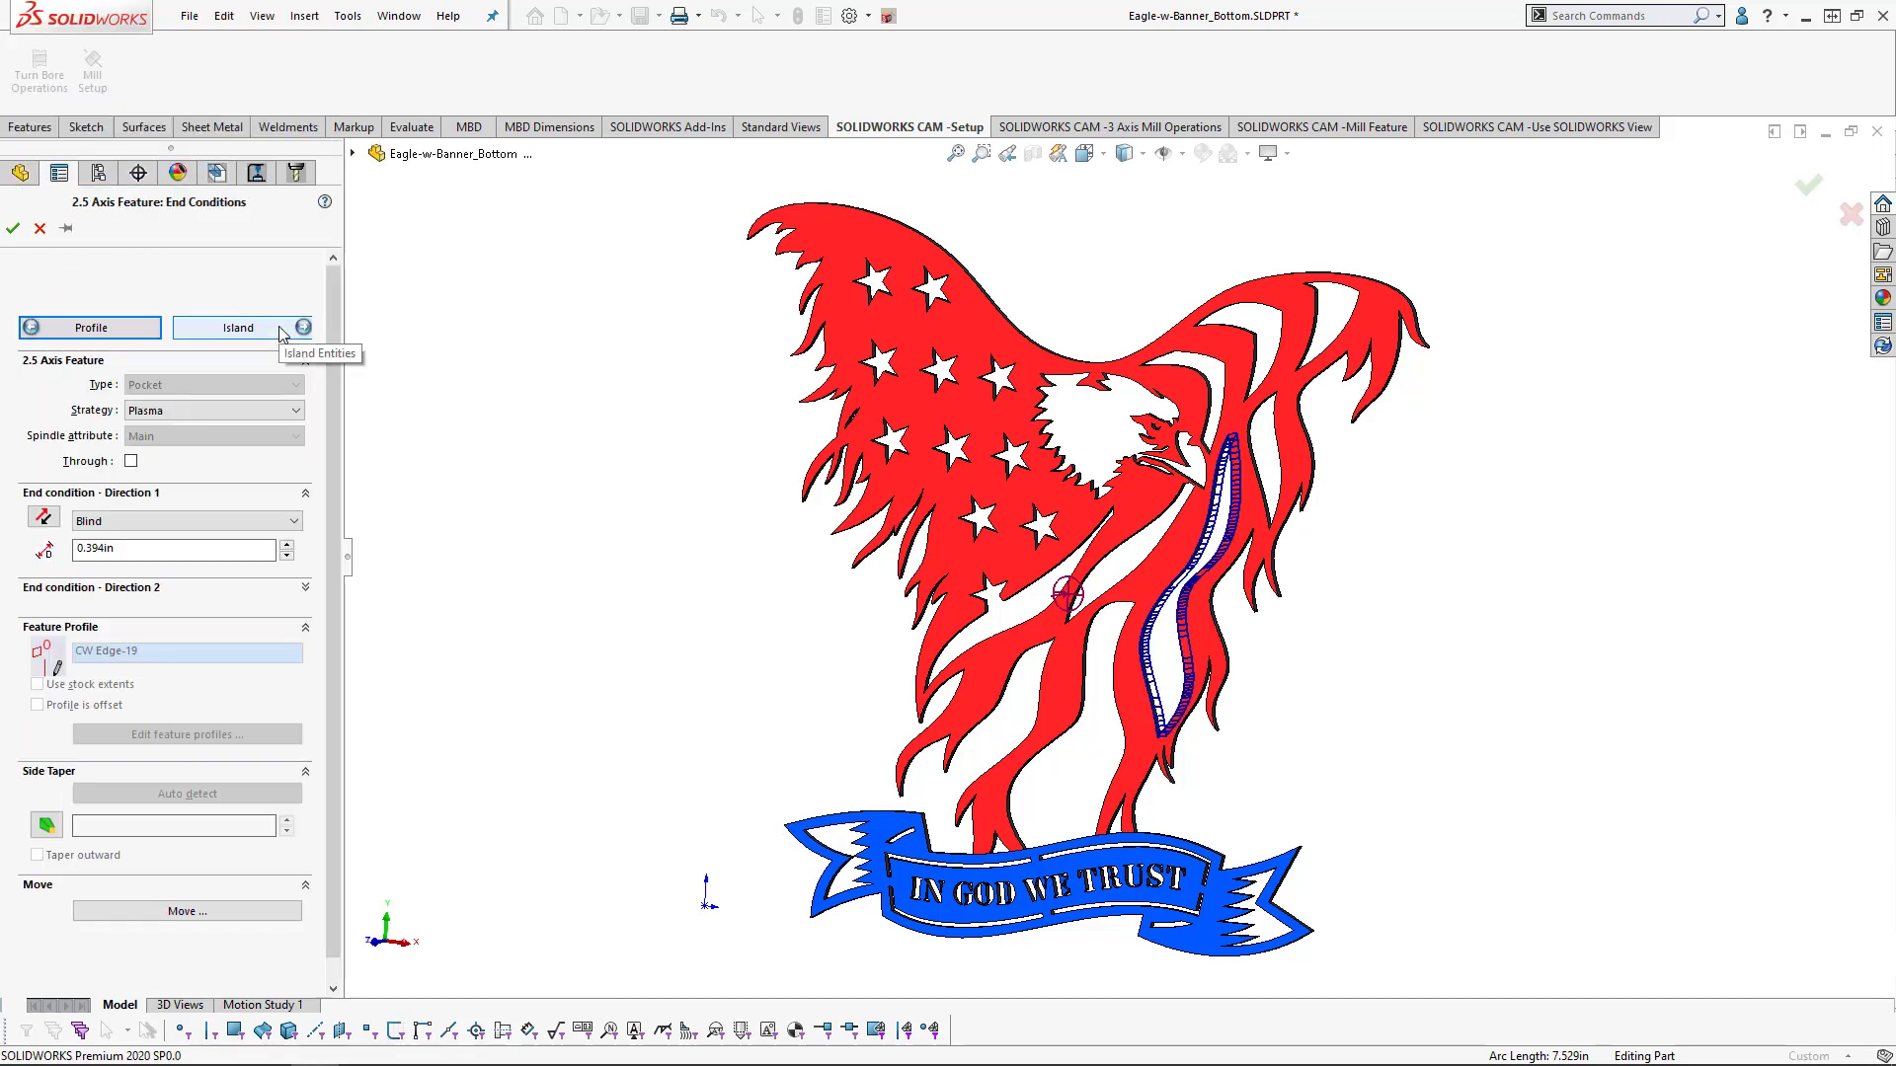
pyautogui.click(198, 521)
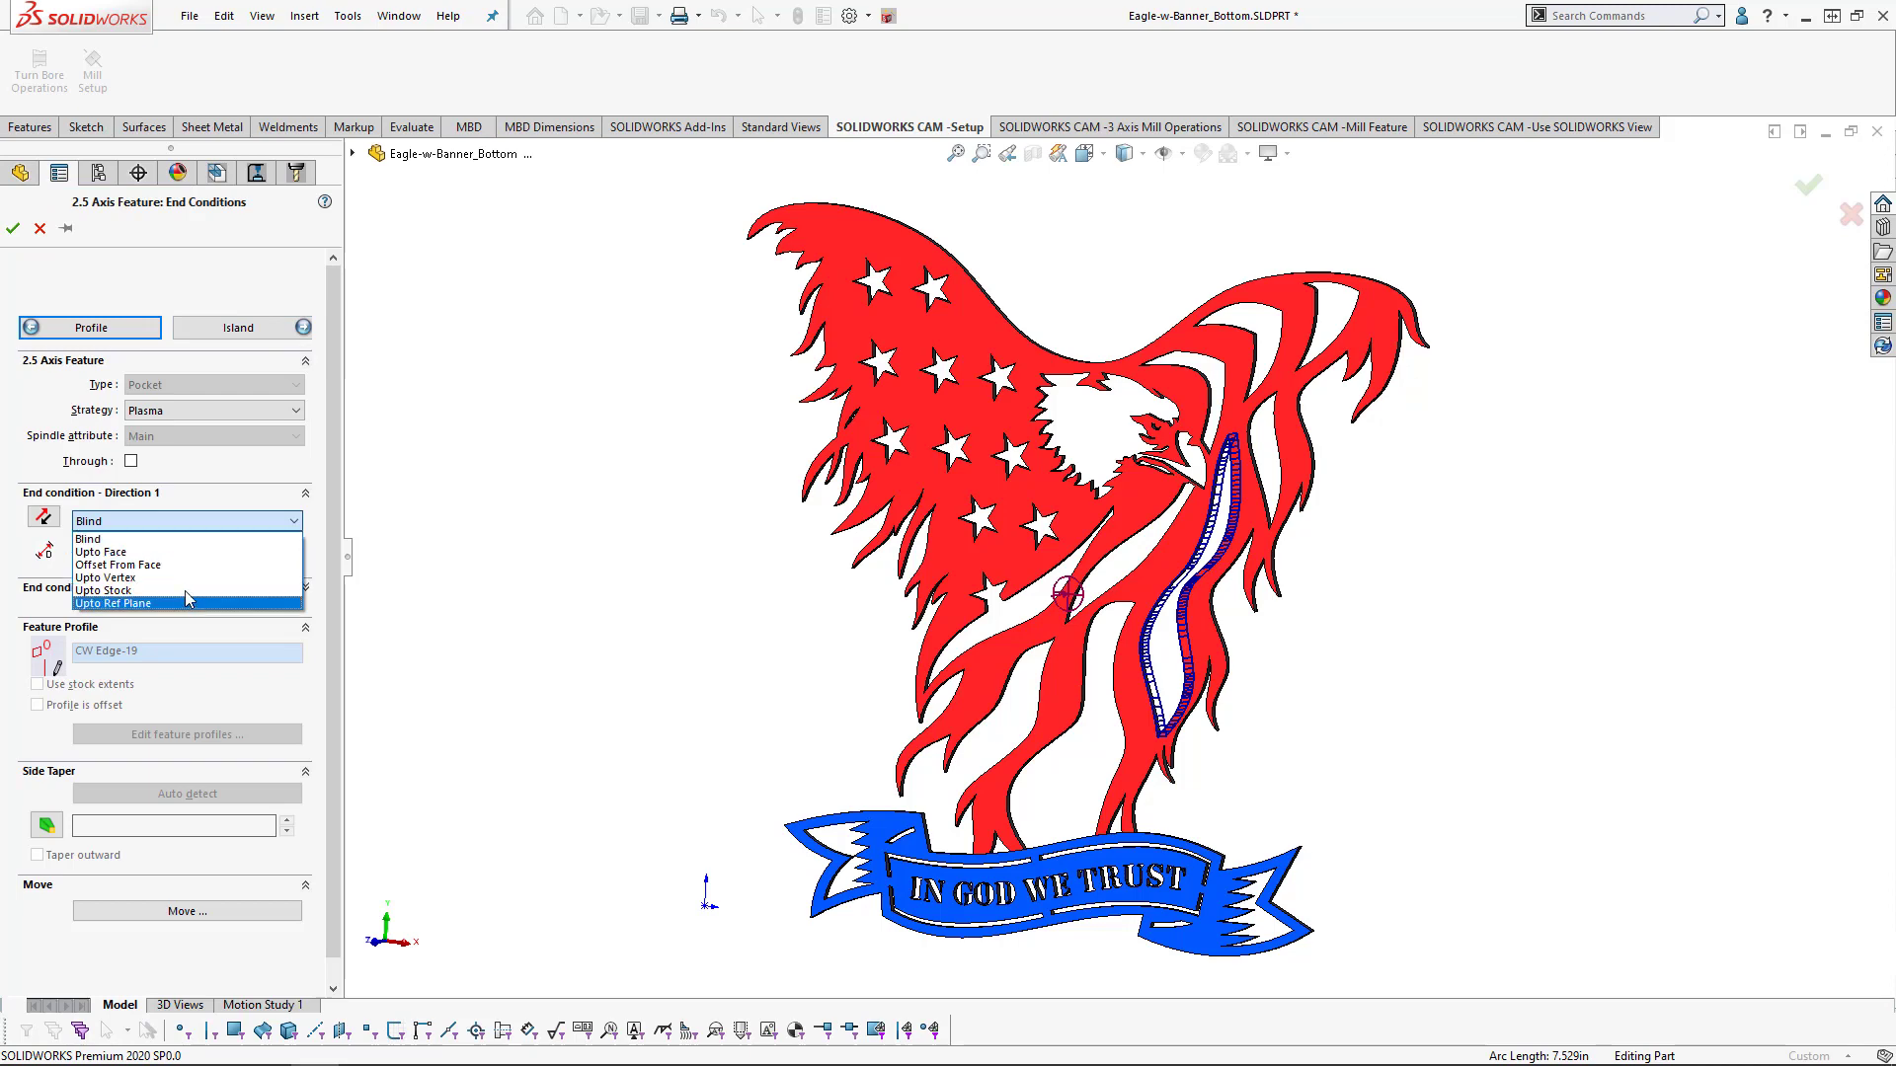
pyautogui.click(184, 590)
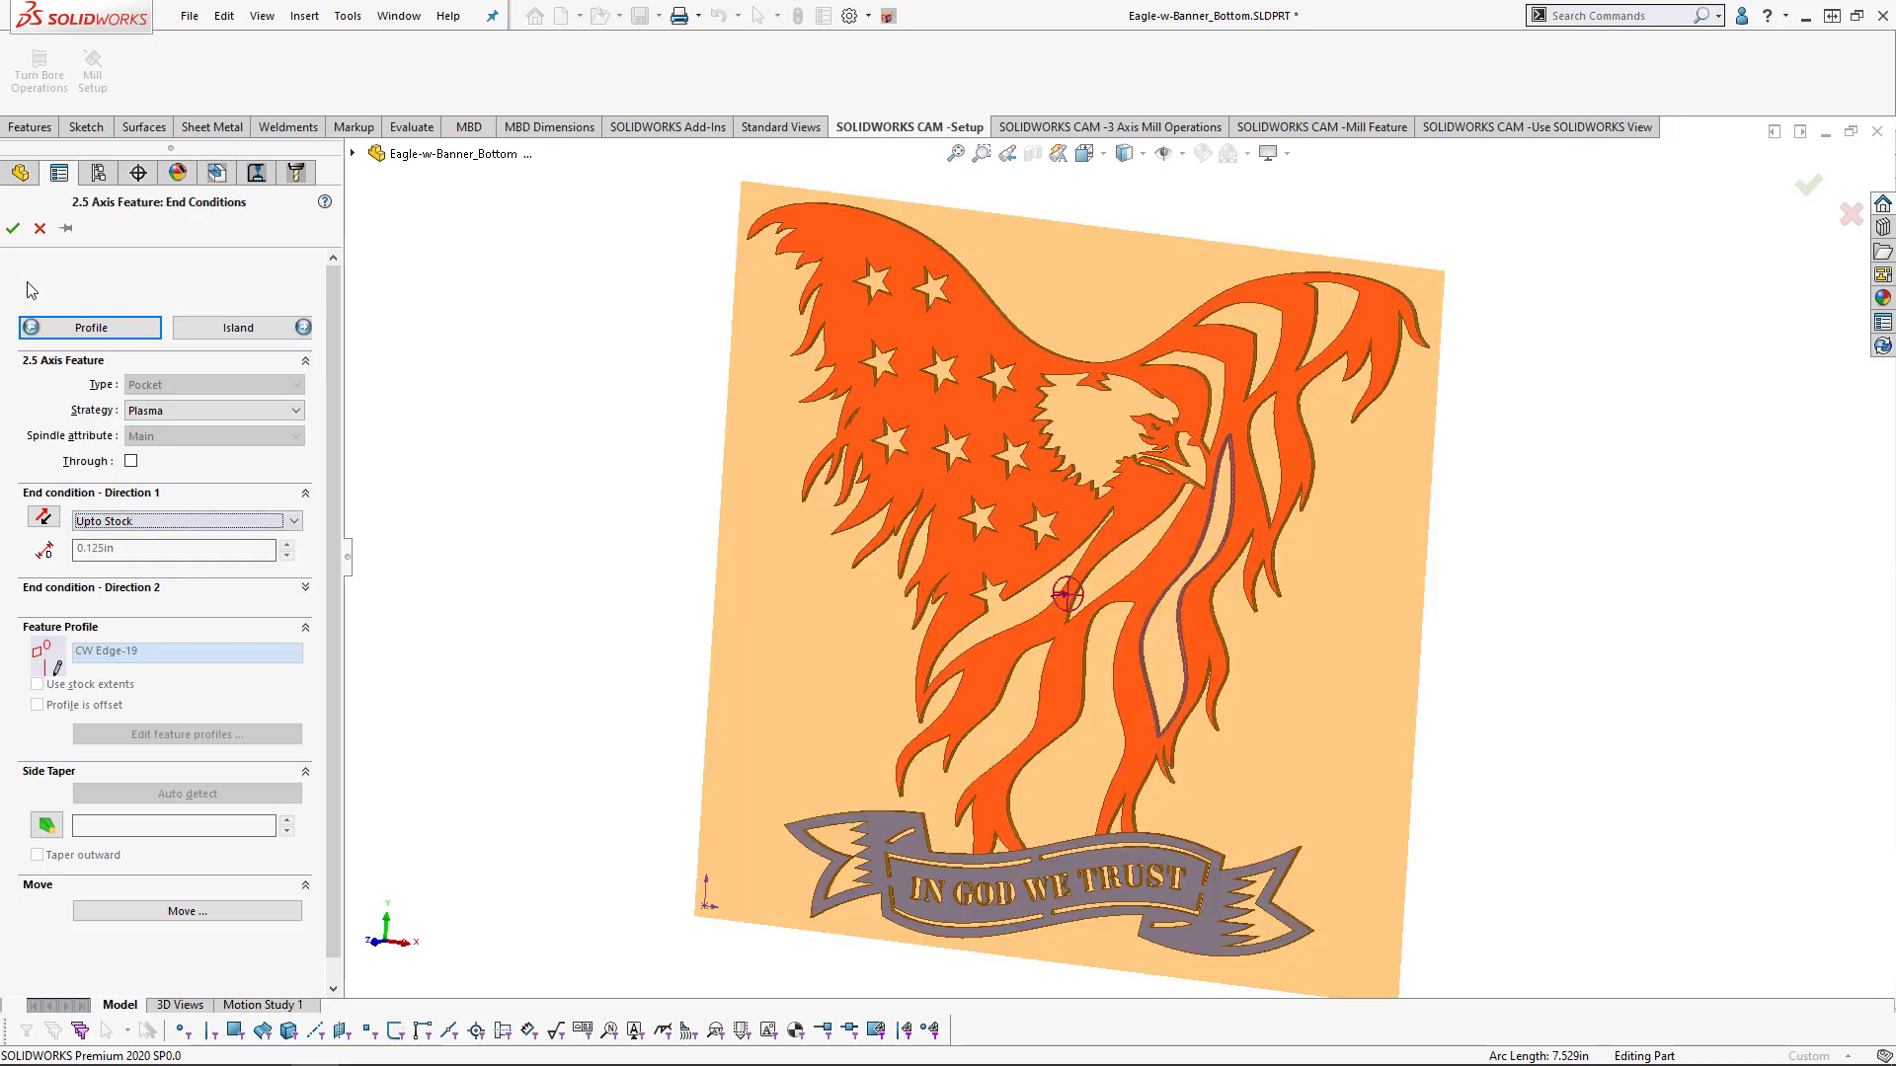
pyautogui.click(13, 228)
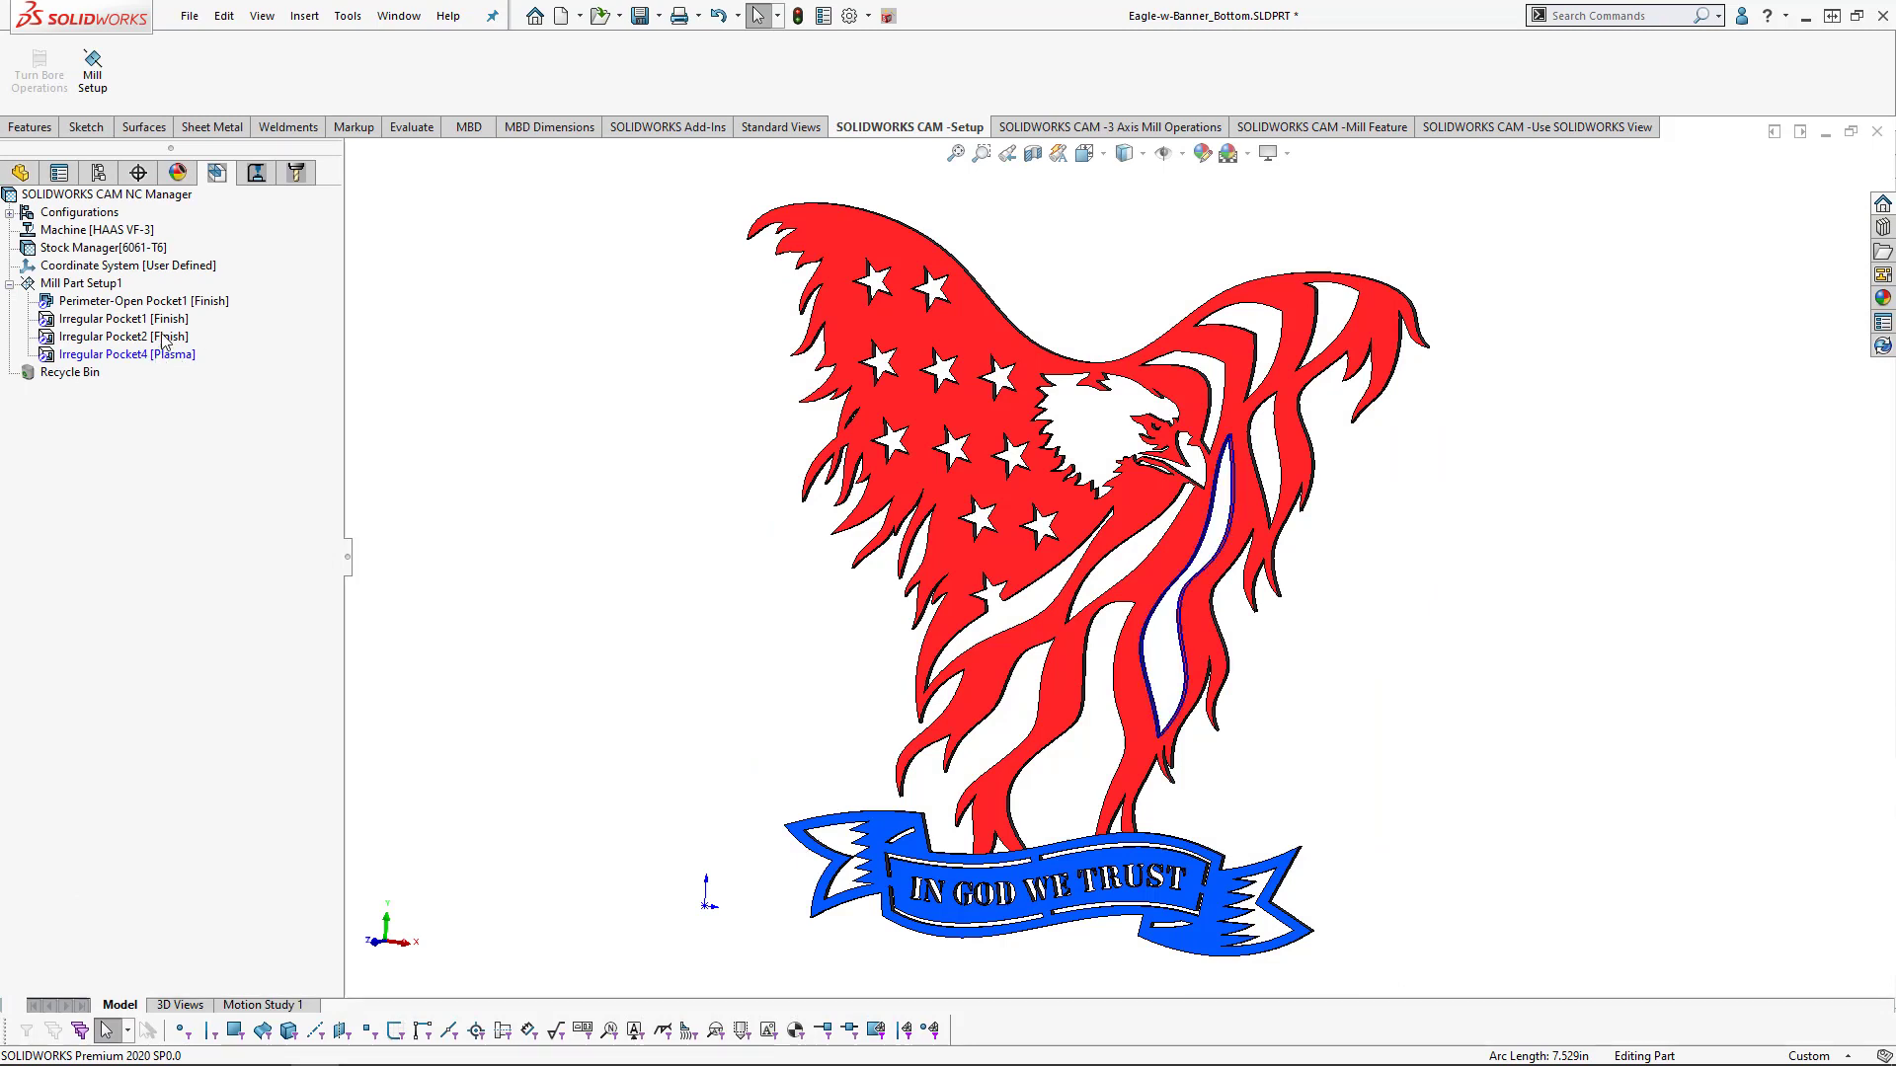
# - Generate the operation plan from Irregular Pocket4, then edit Contour Mill5's definition
pyautogui.rightClick(134, 364)
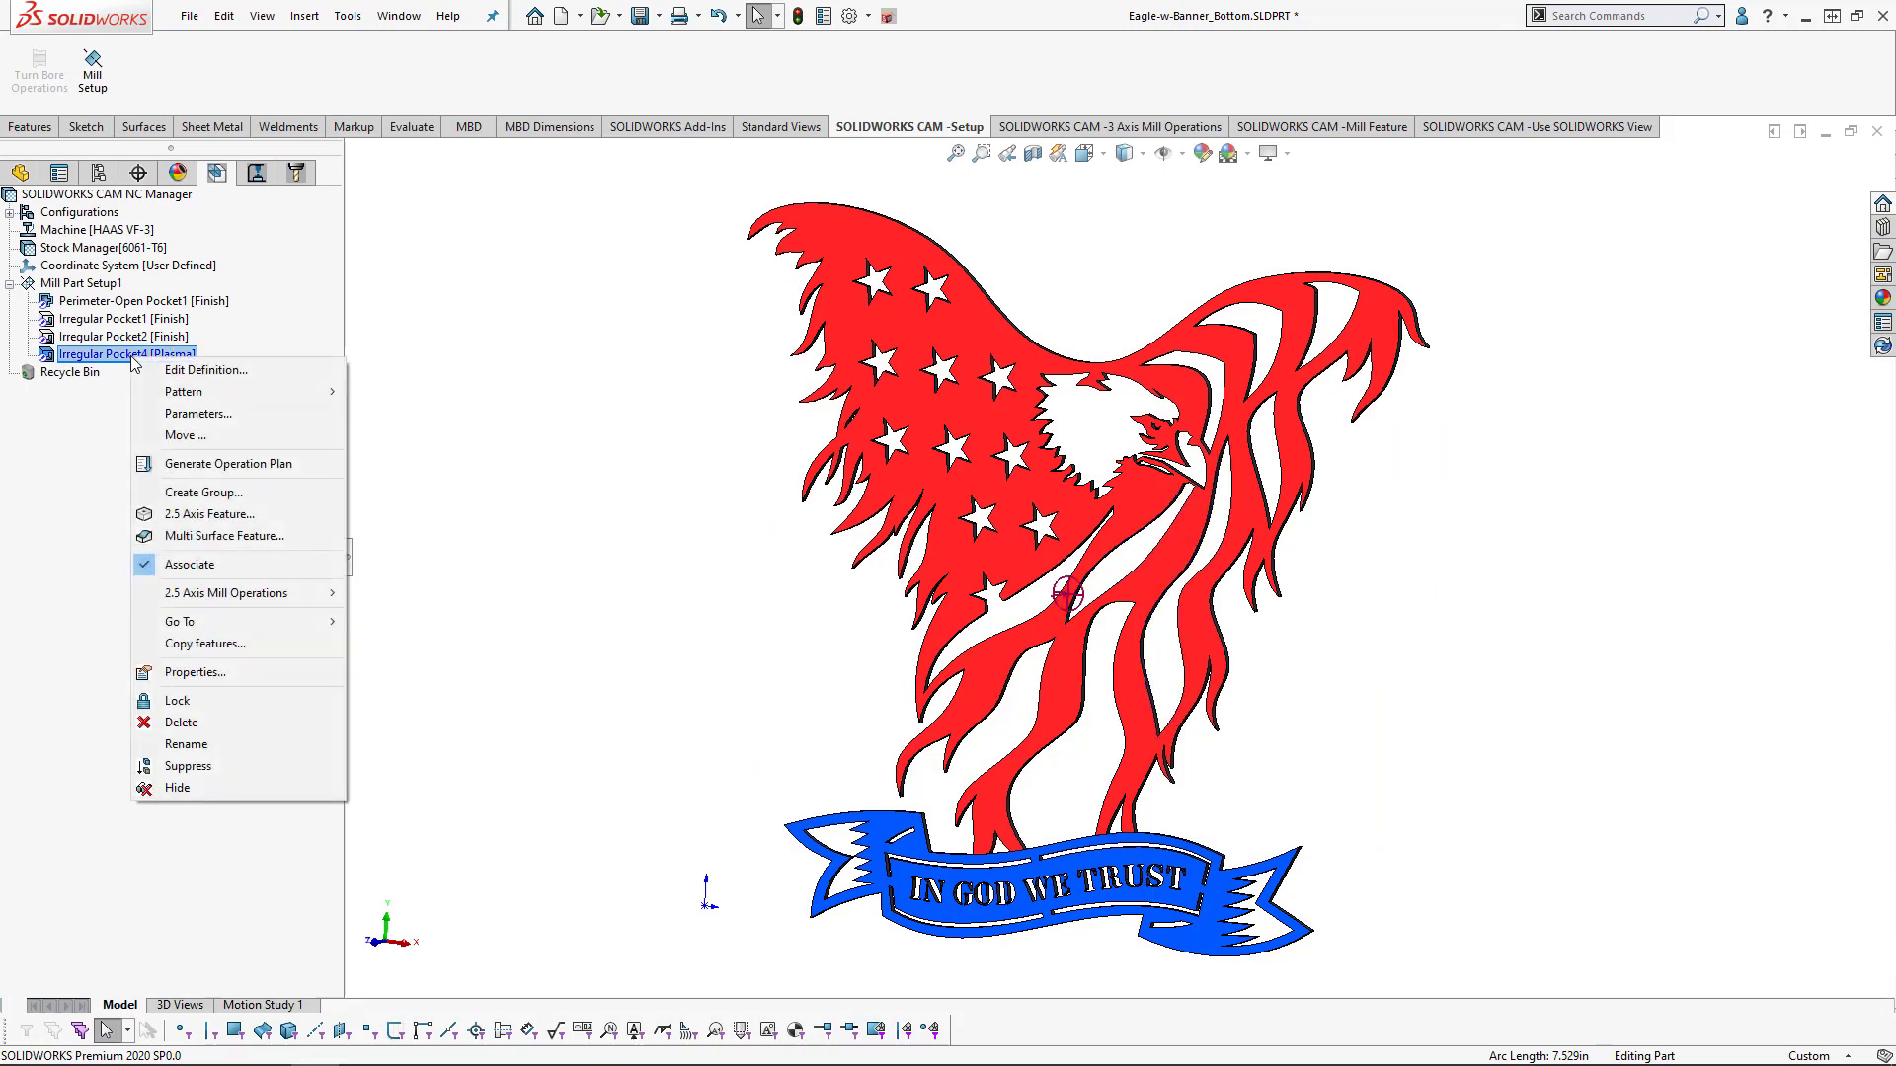
pyautogui.click(239, 470)
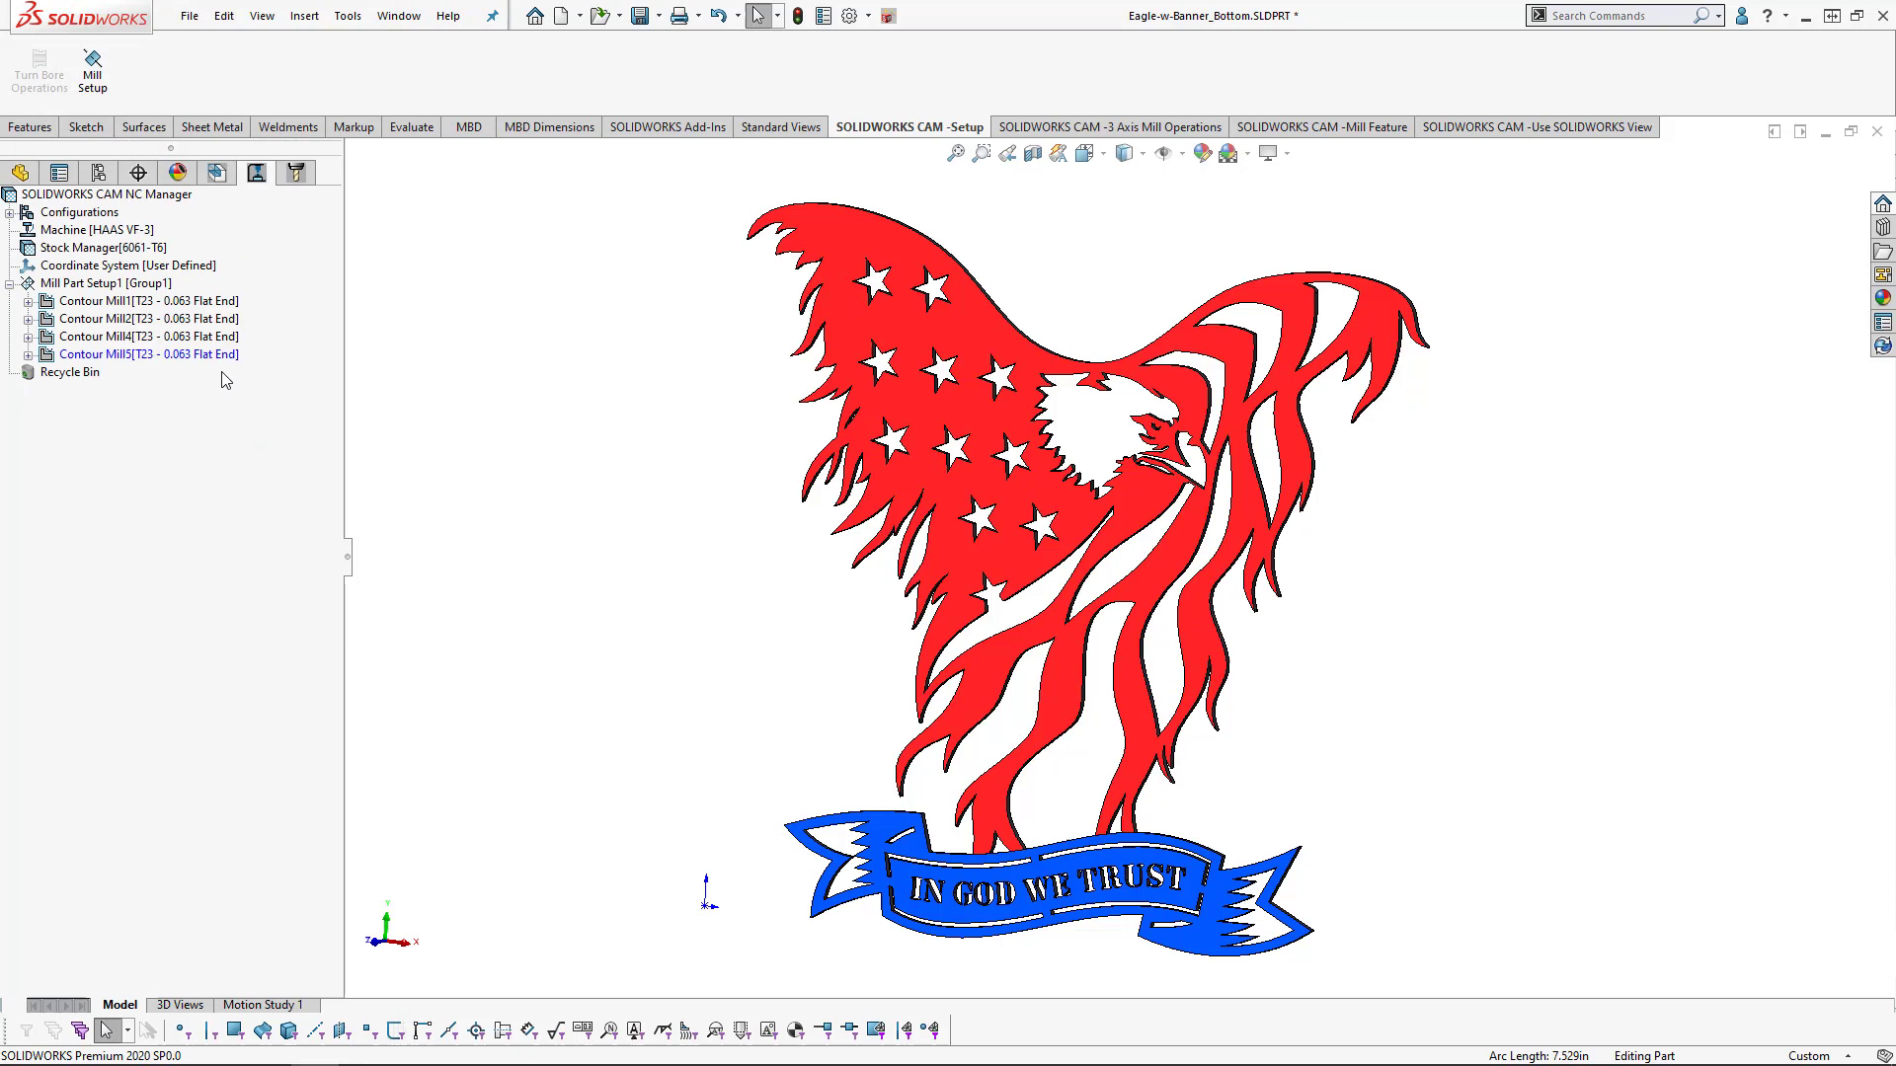
pyautogui.click(158, 357)
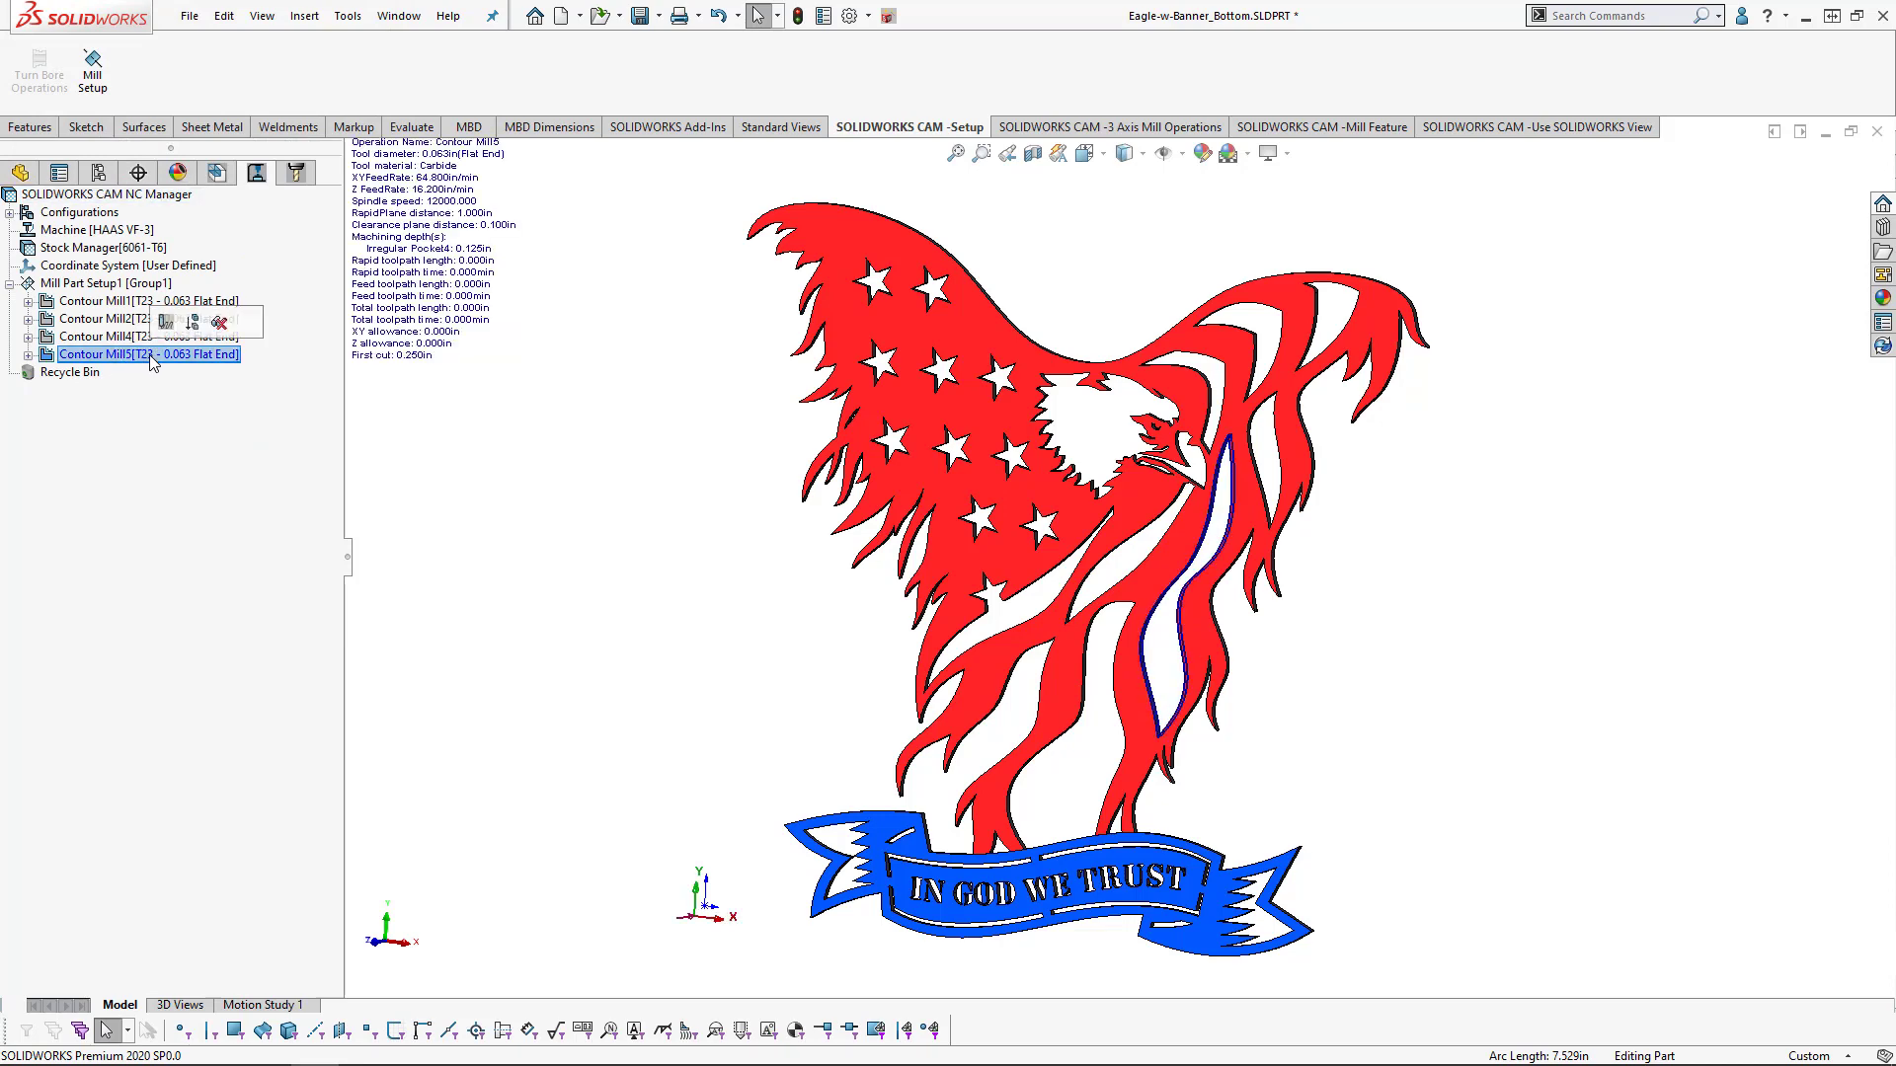
pyautogui.rightClick(164, 360)
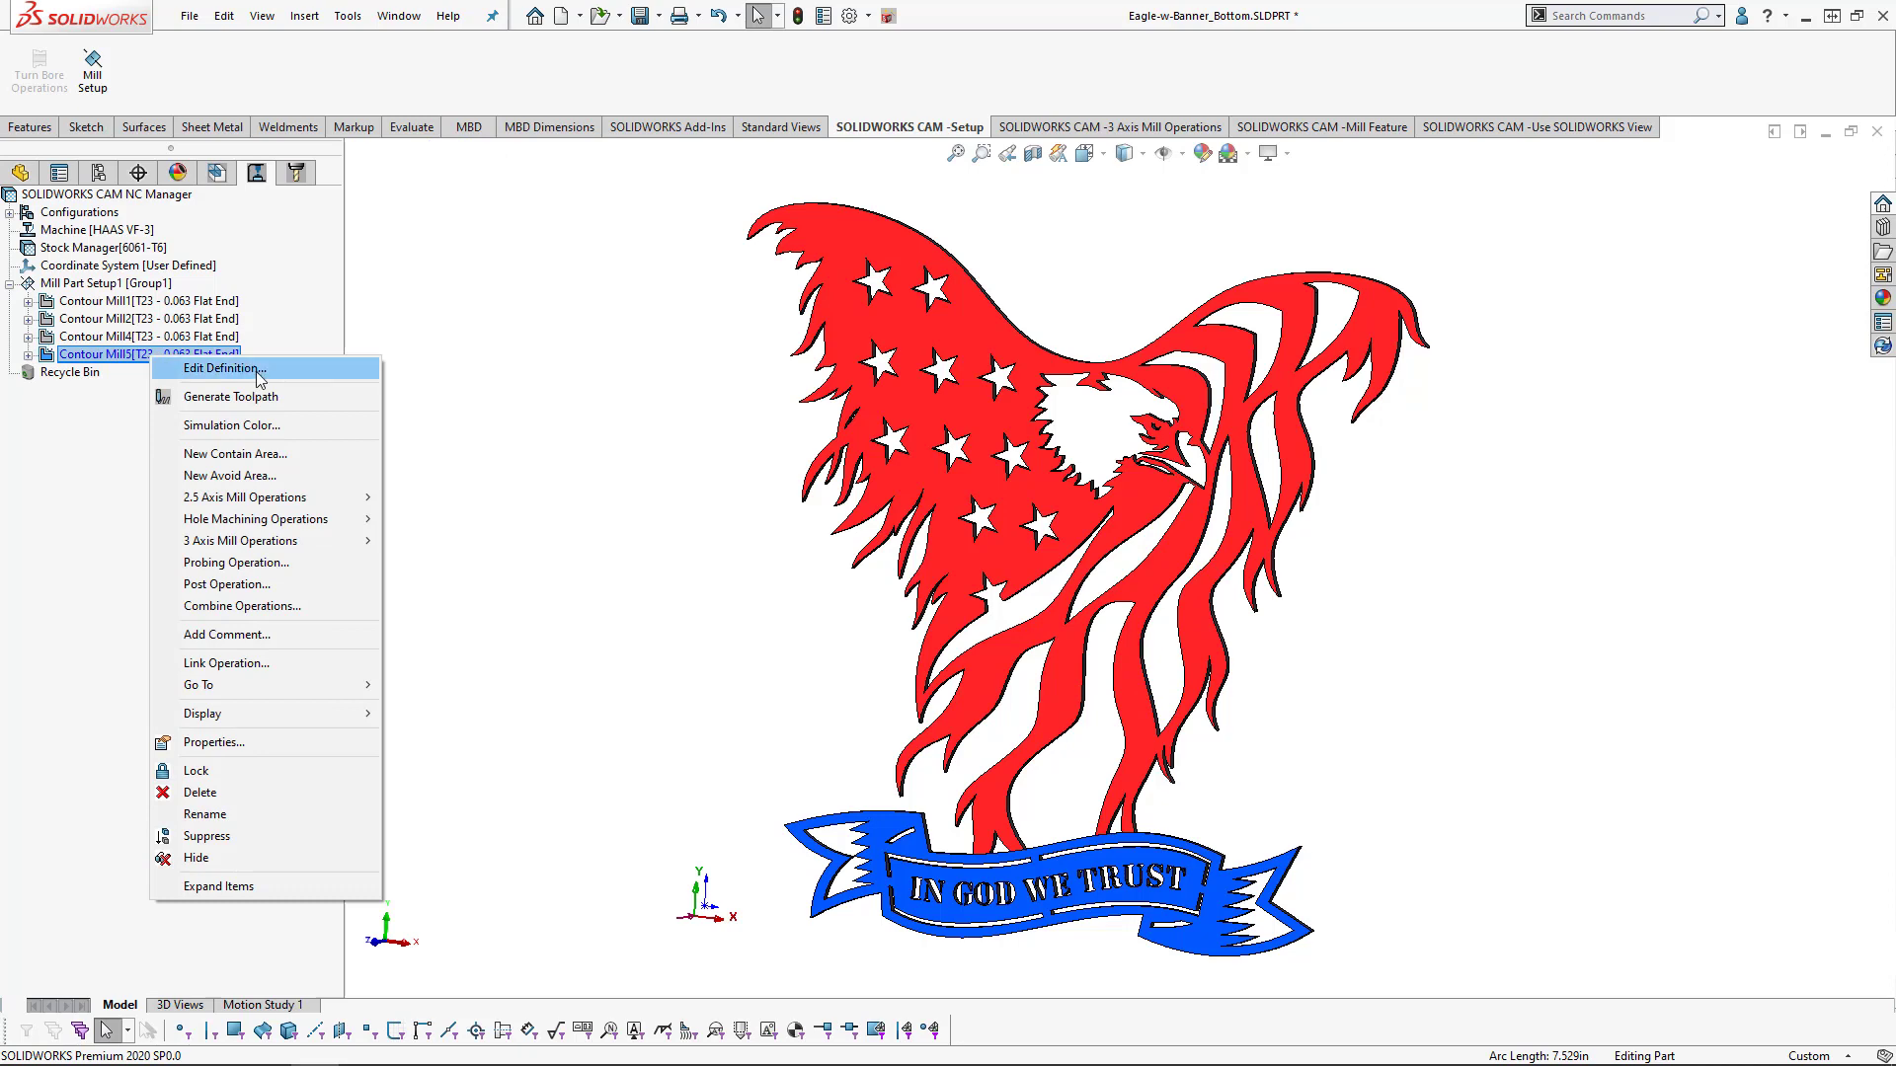
pyautogui.click(255, 370)
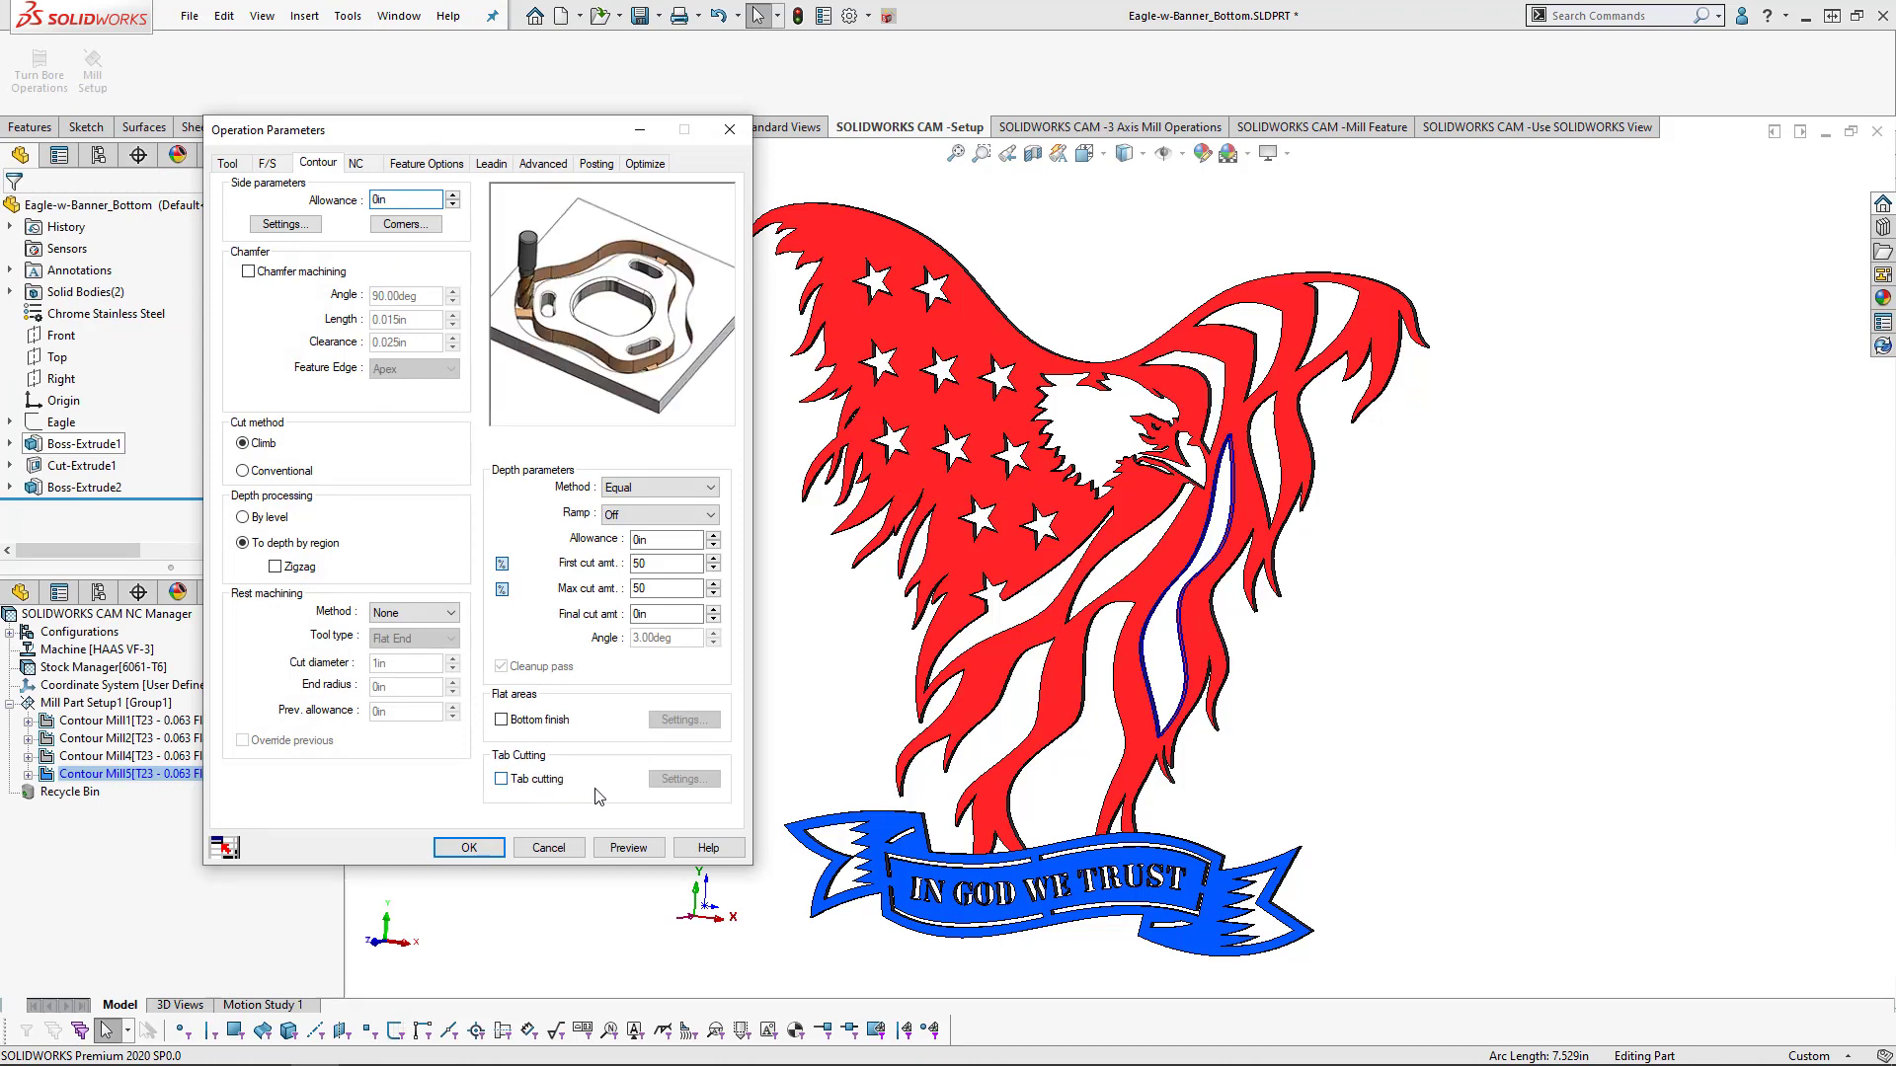
# - Turn on tab cutting for the contour and raise the tab count to 6
pyautogui.click(518, 780)
pyautogui.click(683, 779)
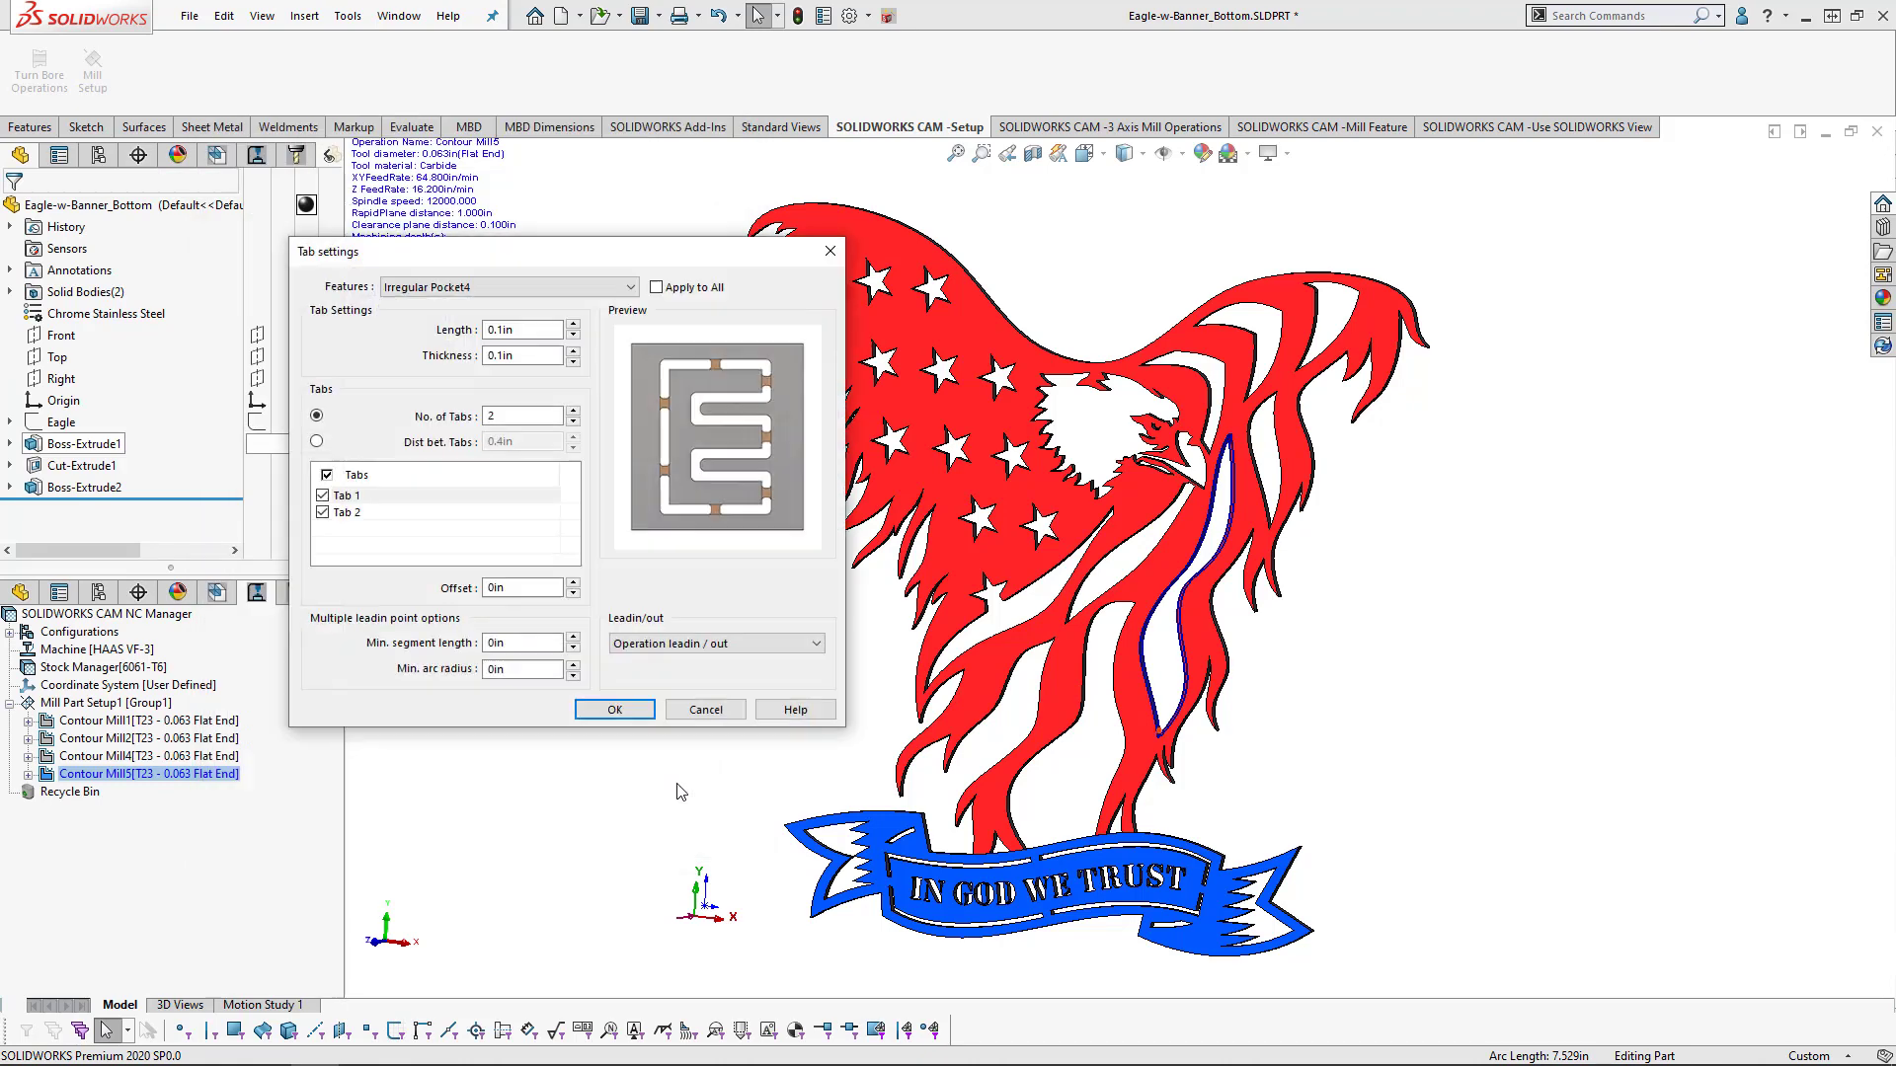
pyautogui.moveTo(628, 258); pyautogui.dragTo(564, 338)
pyautogui.click(509, 491)
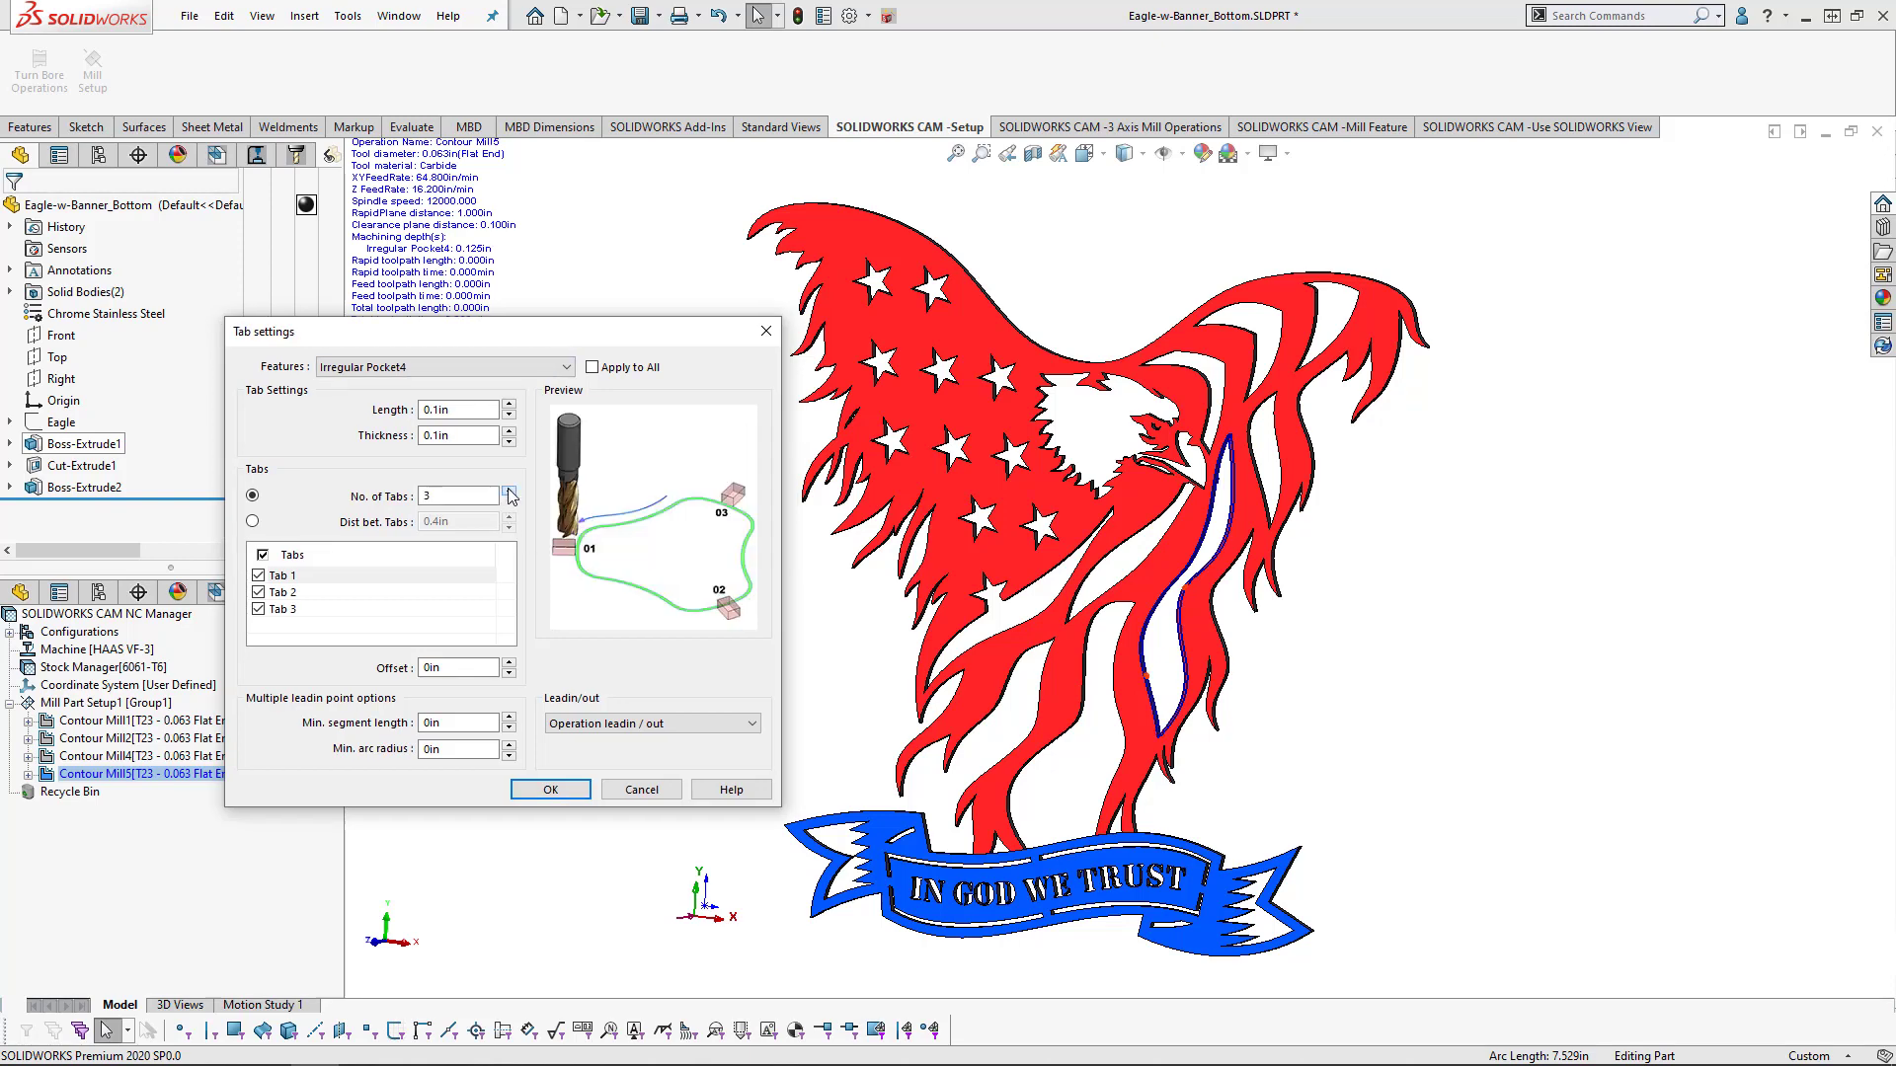
pyautogui.scroll(-4, 1140, 599)
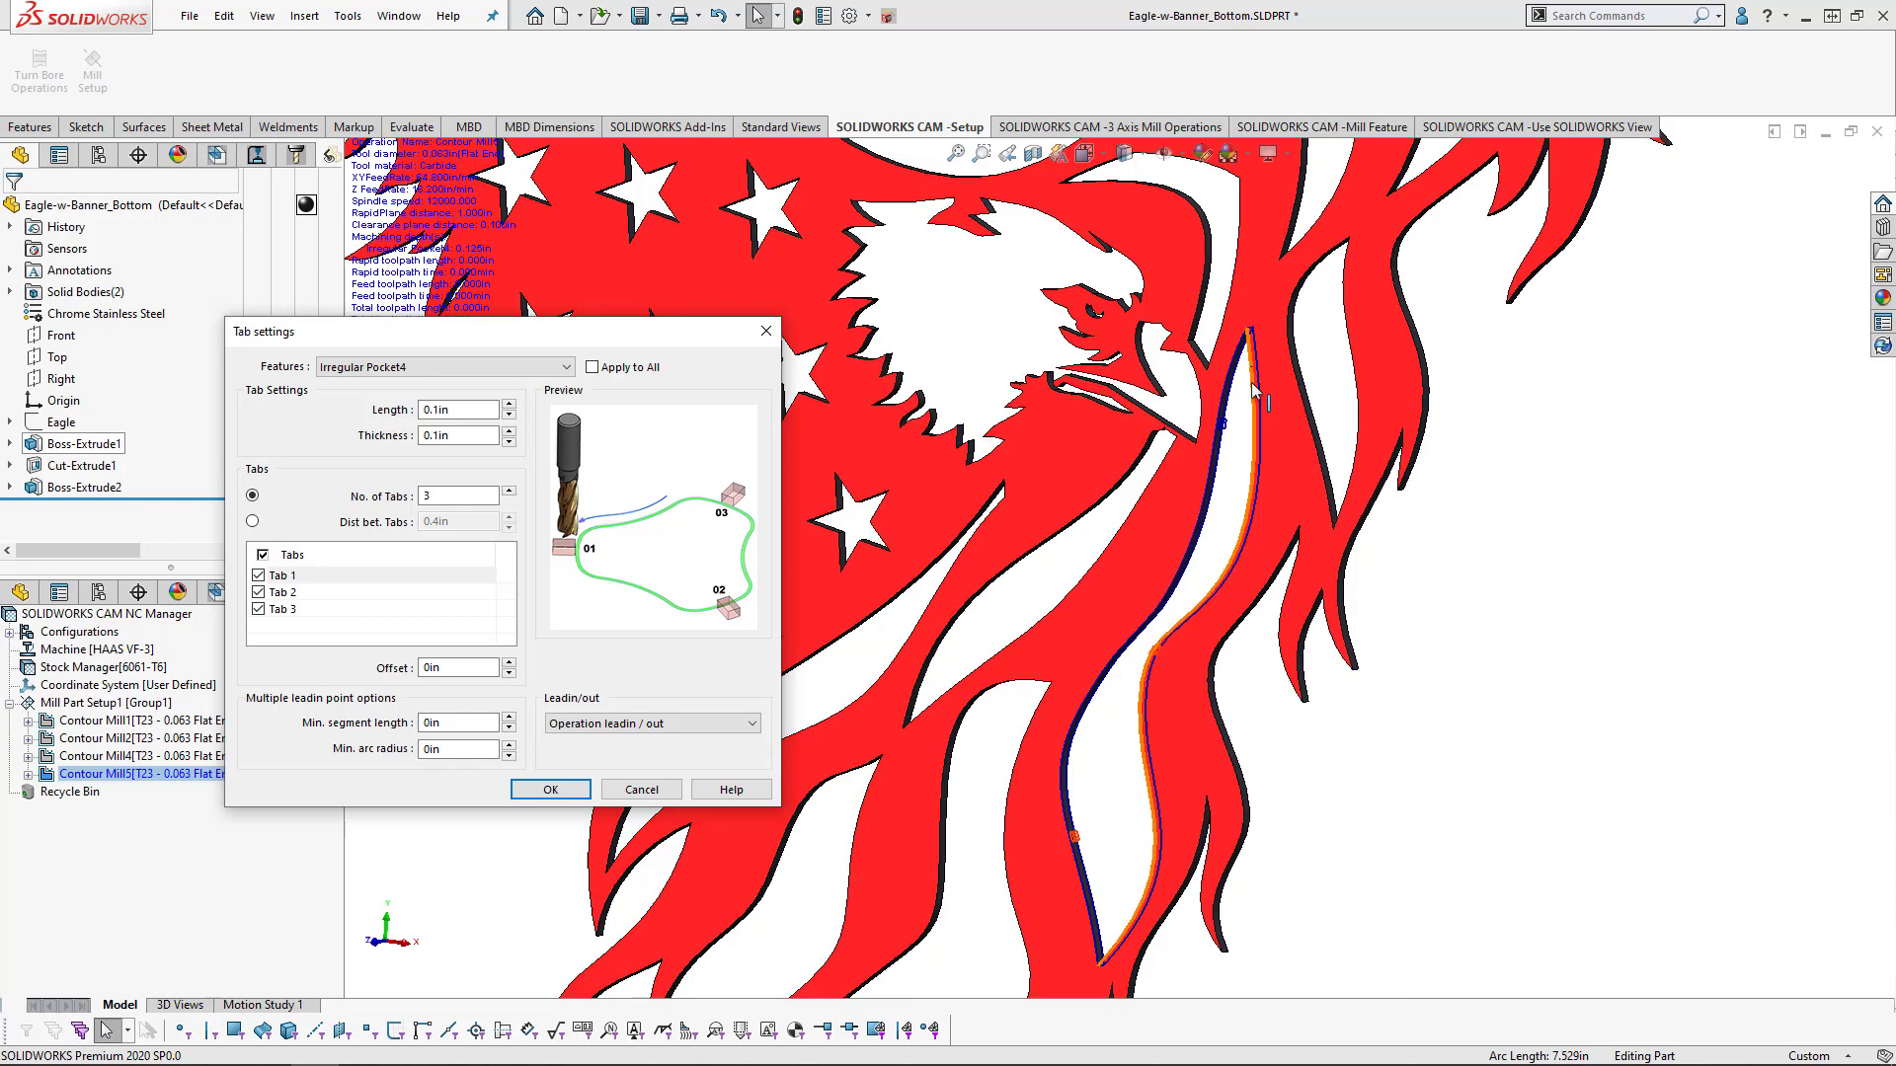
pyautogui.click(510, 493)
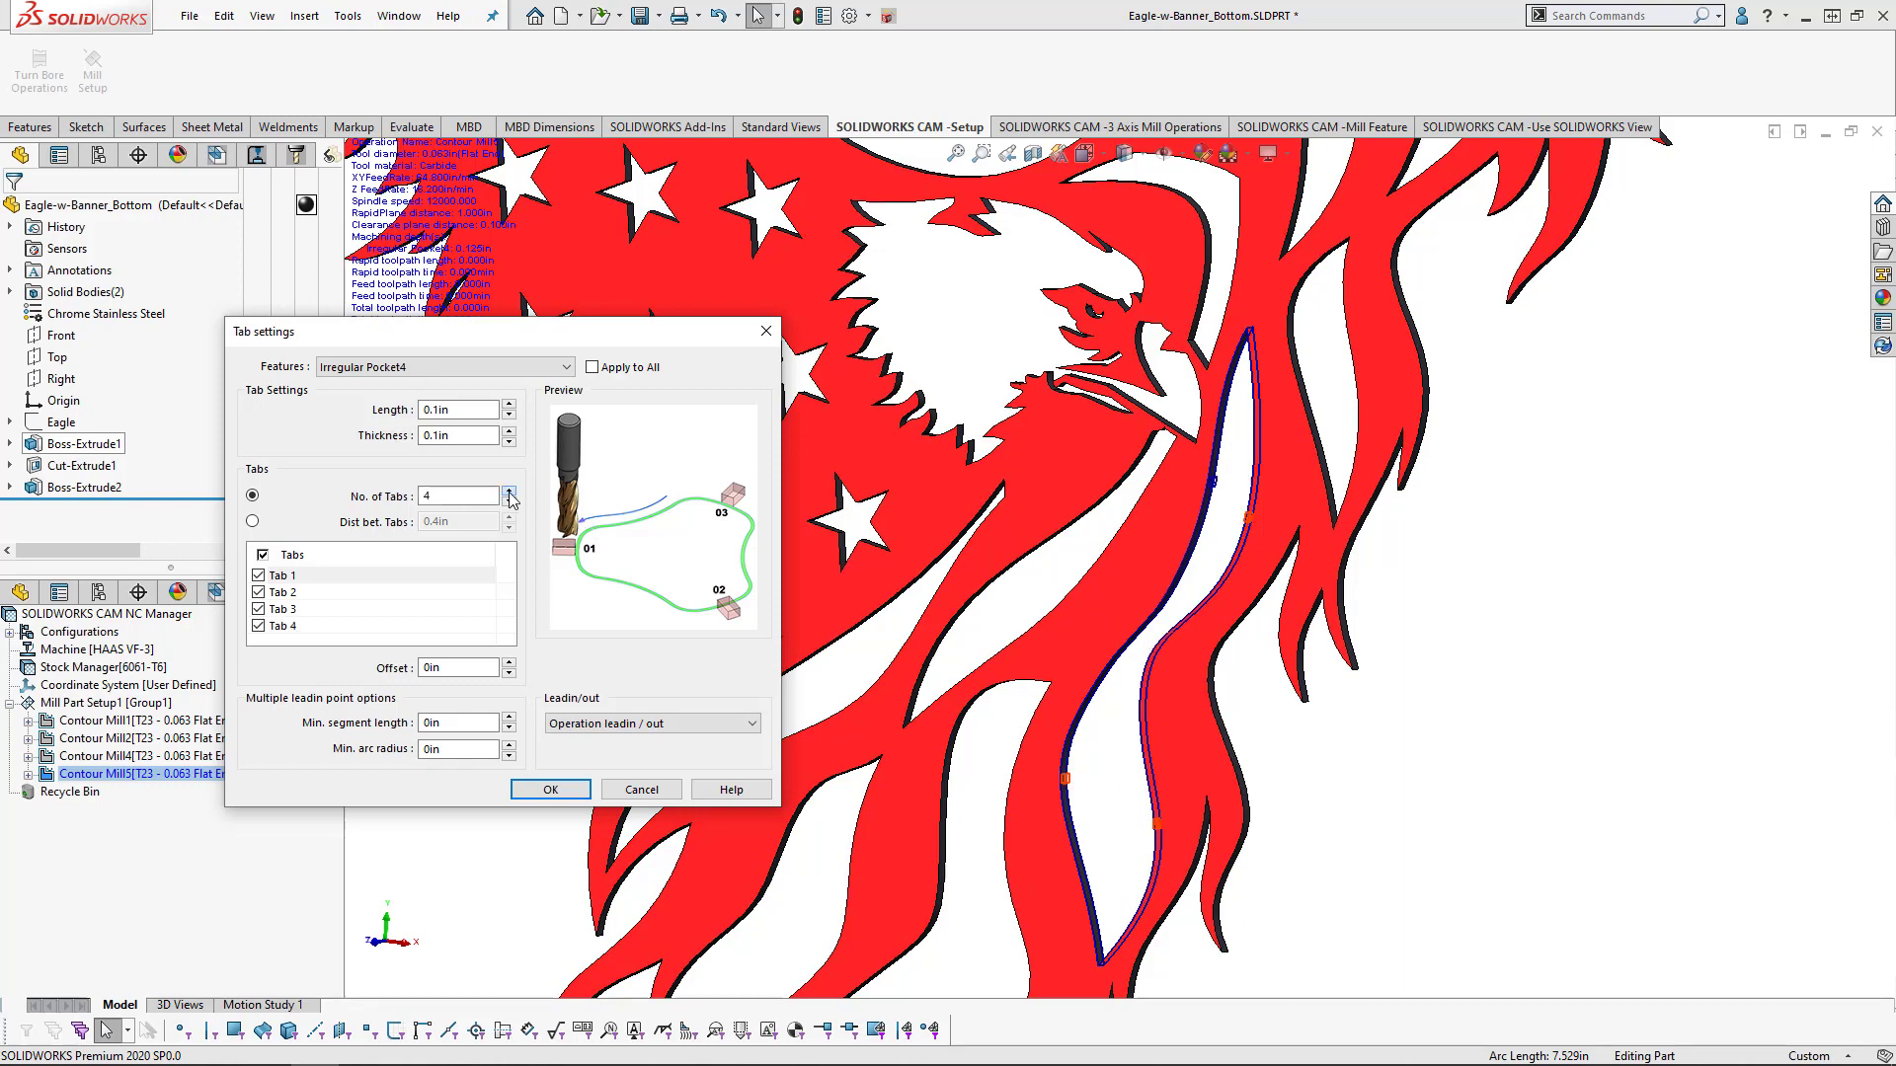
pyautogui.click(509, 493)
pyautogui.click(509, 493)
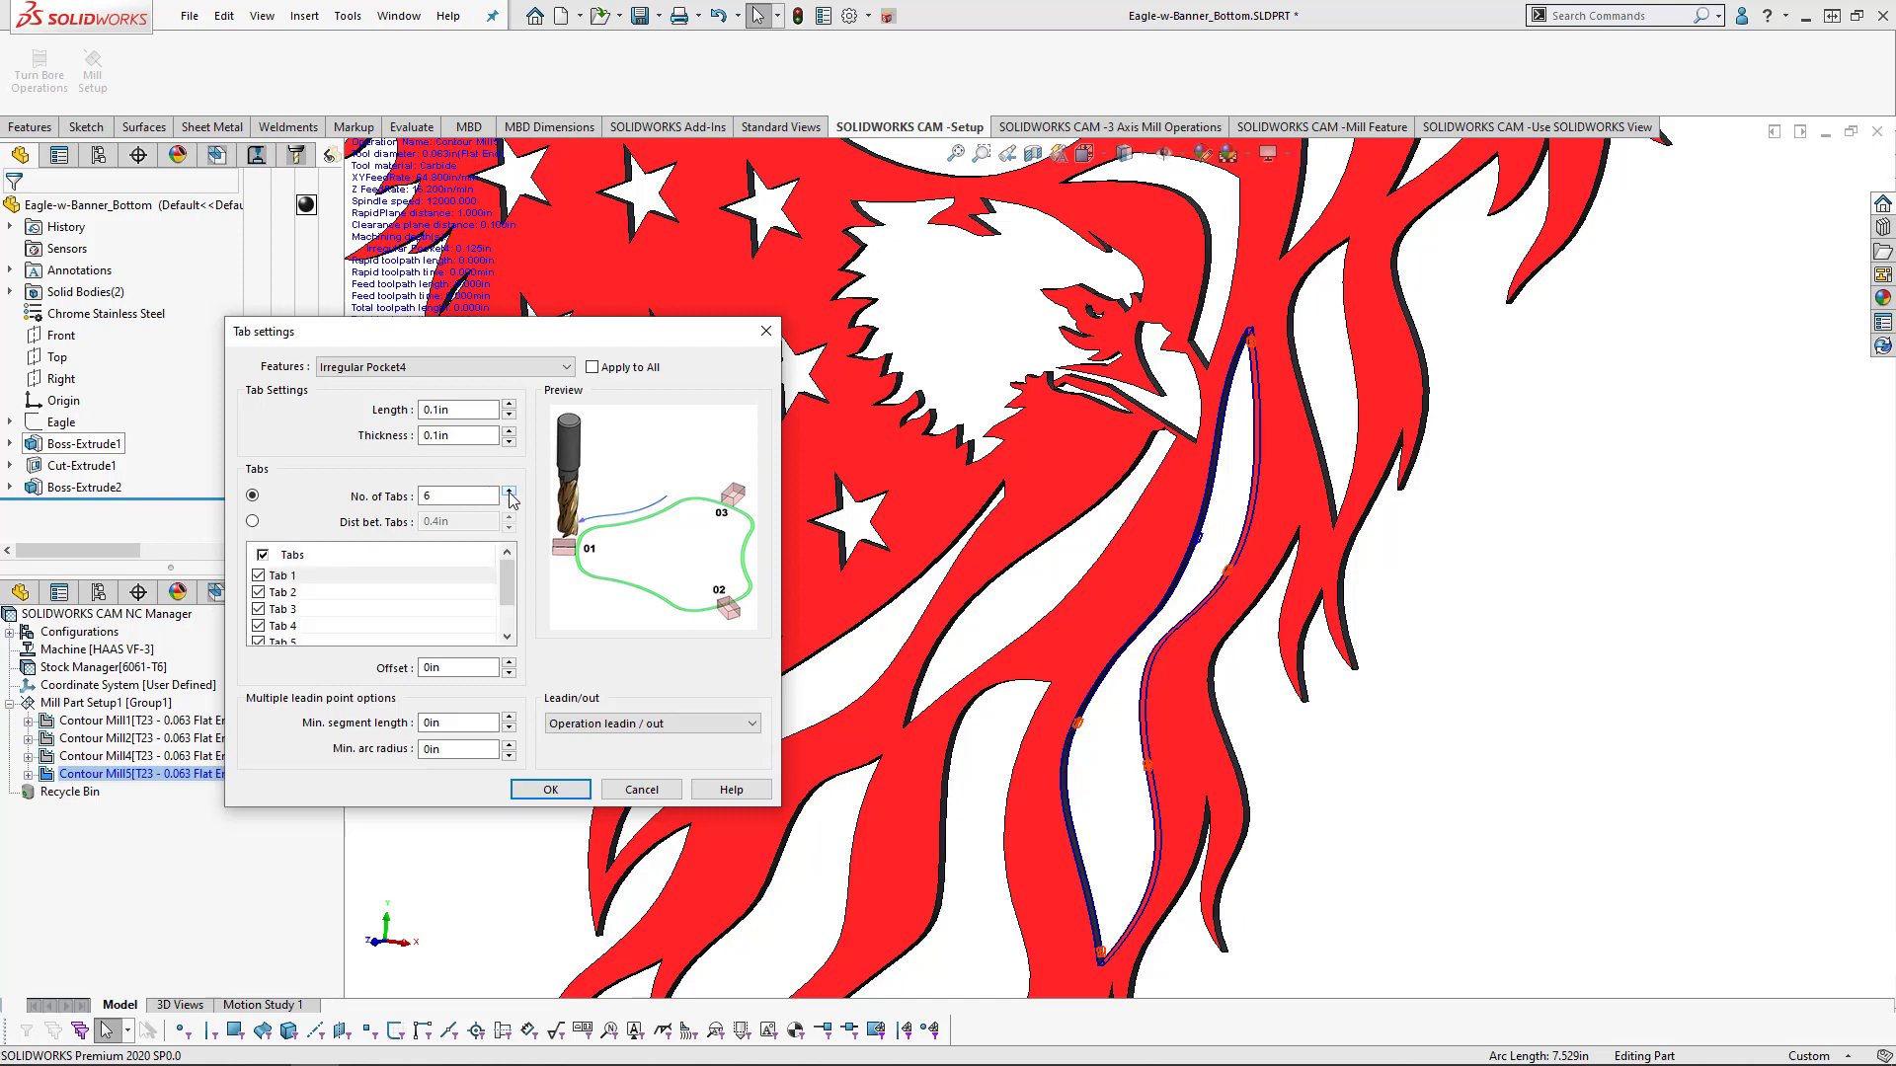
# - Switch tab placement to distance between tabs, first 4in, then settle on 2.5in
pyautogui.click(252, 521)
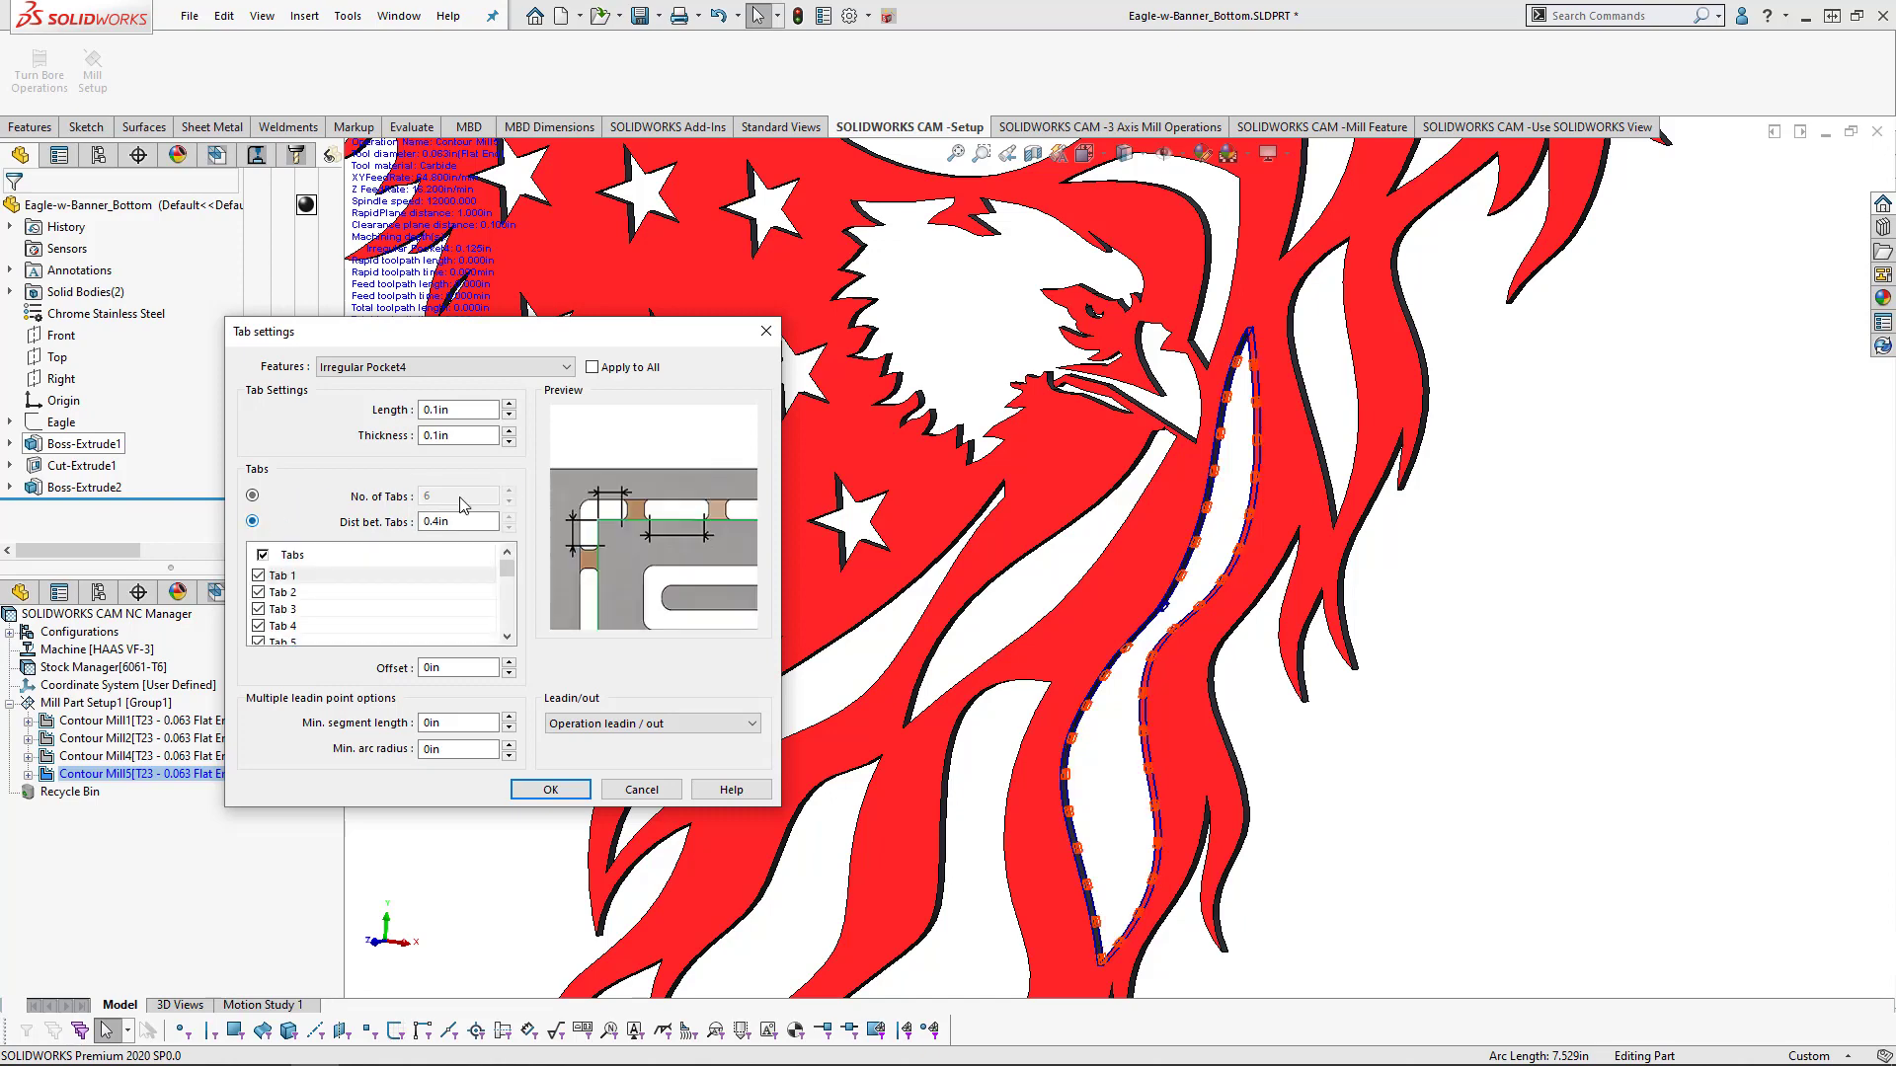
pyautogui.doubleClick(462, 522)
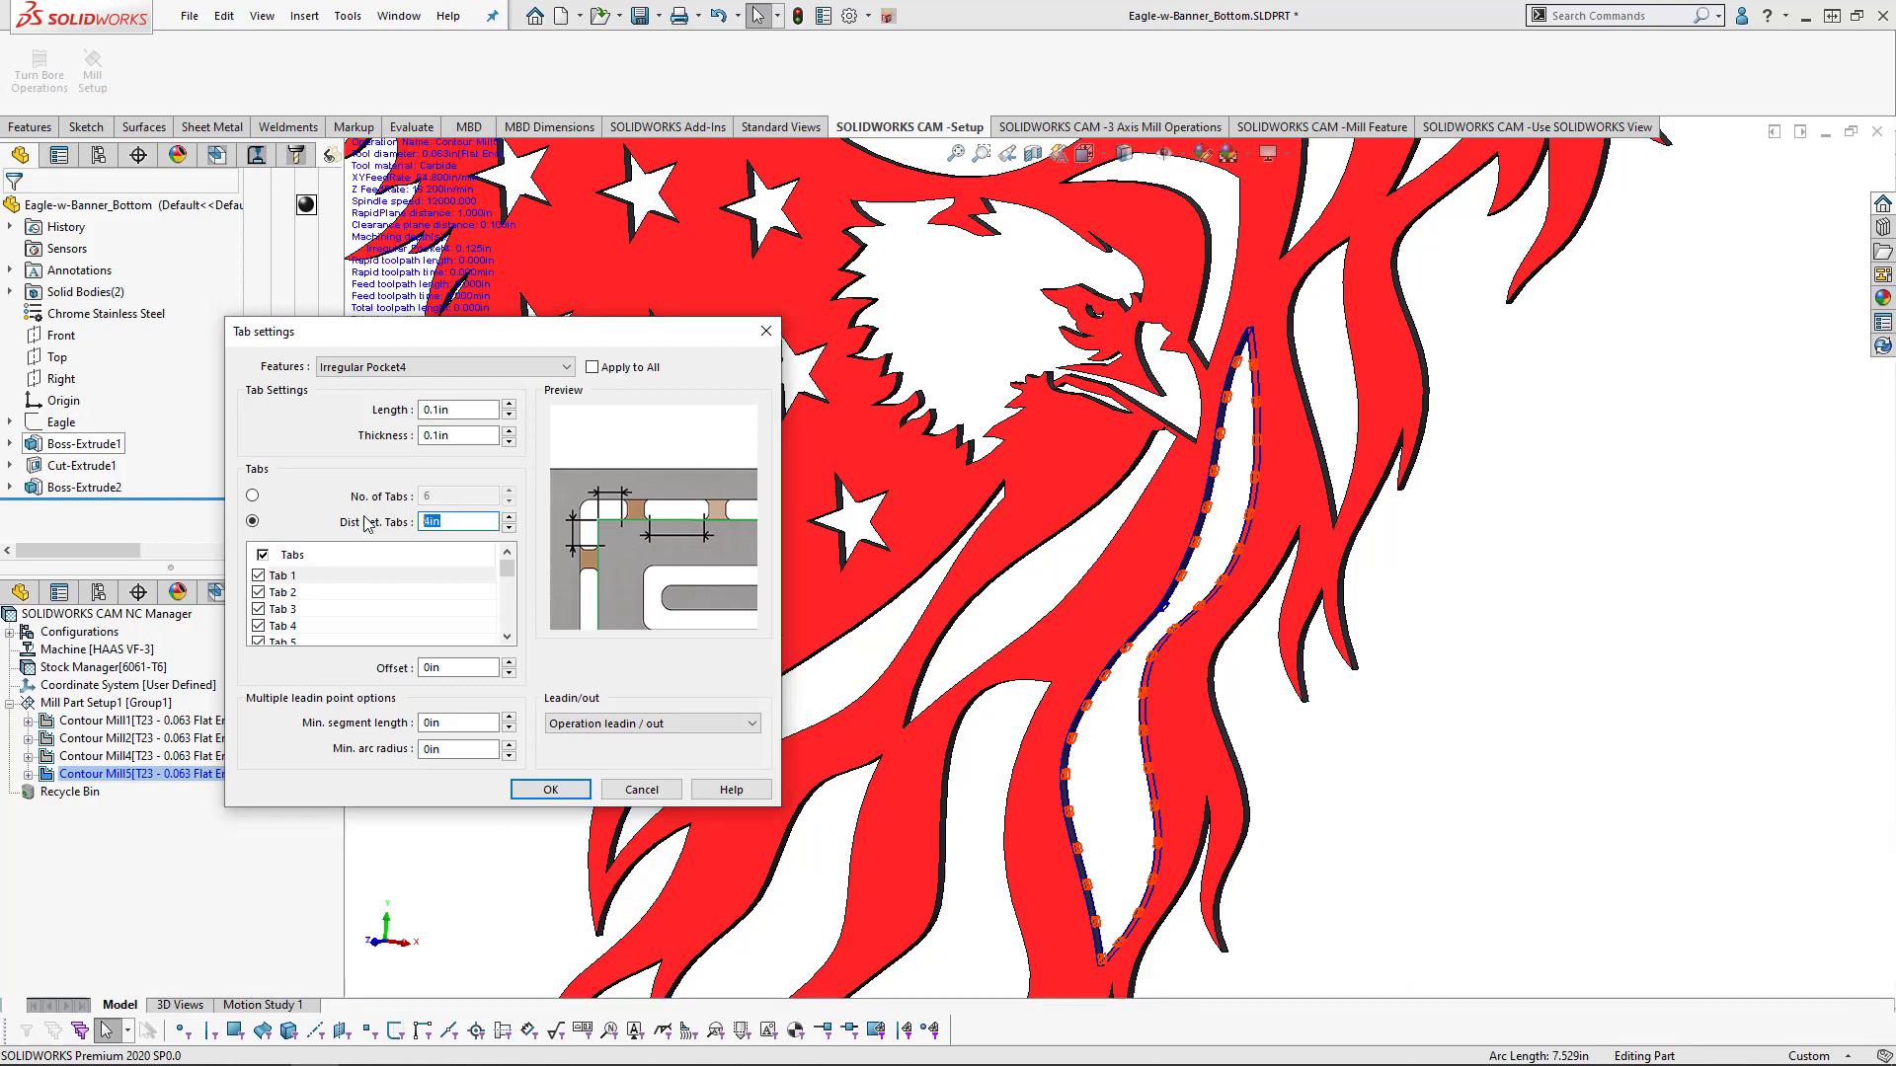
pyautogui.write('4')
pyautogui.press('Tab')
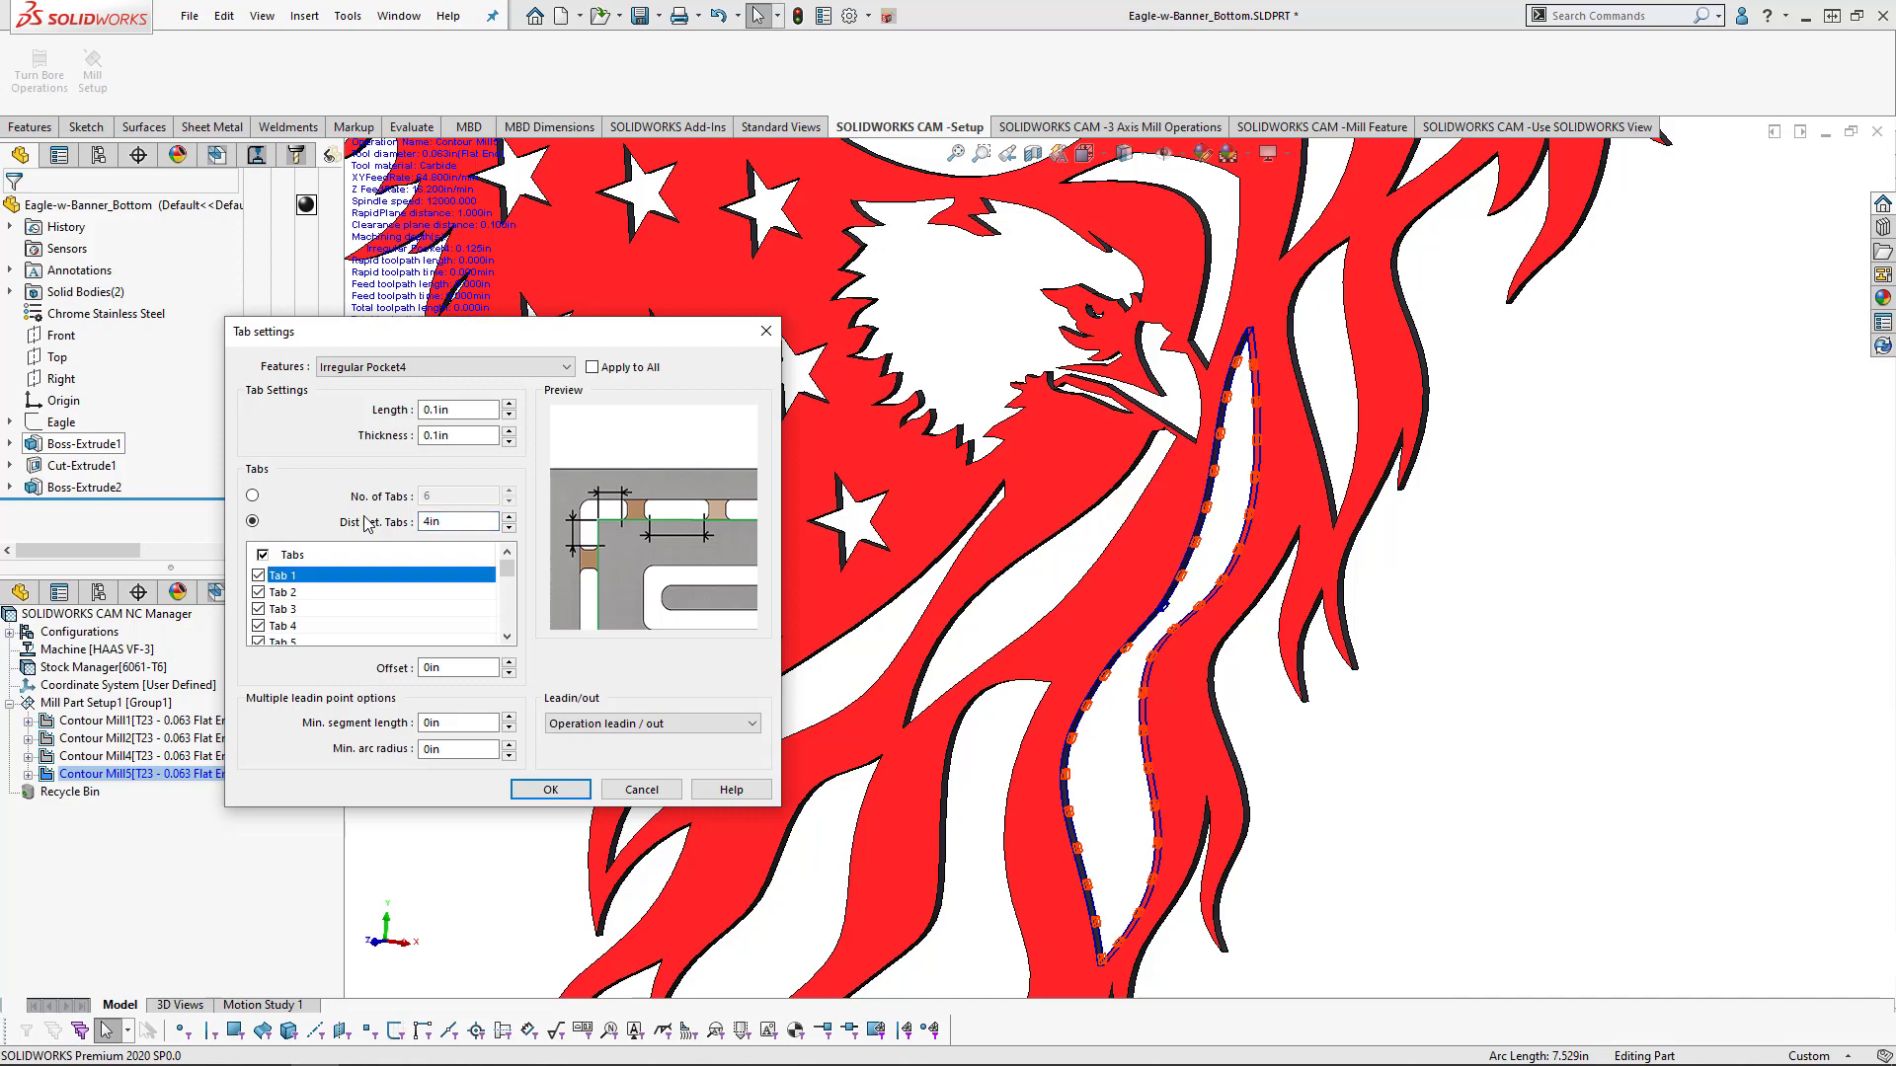
pyautogui.press('Tab')
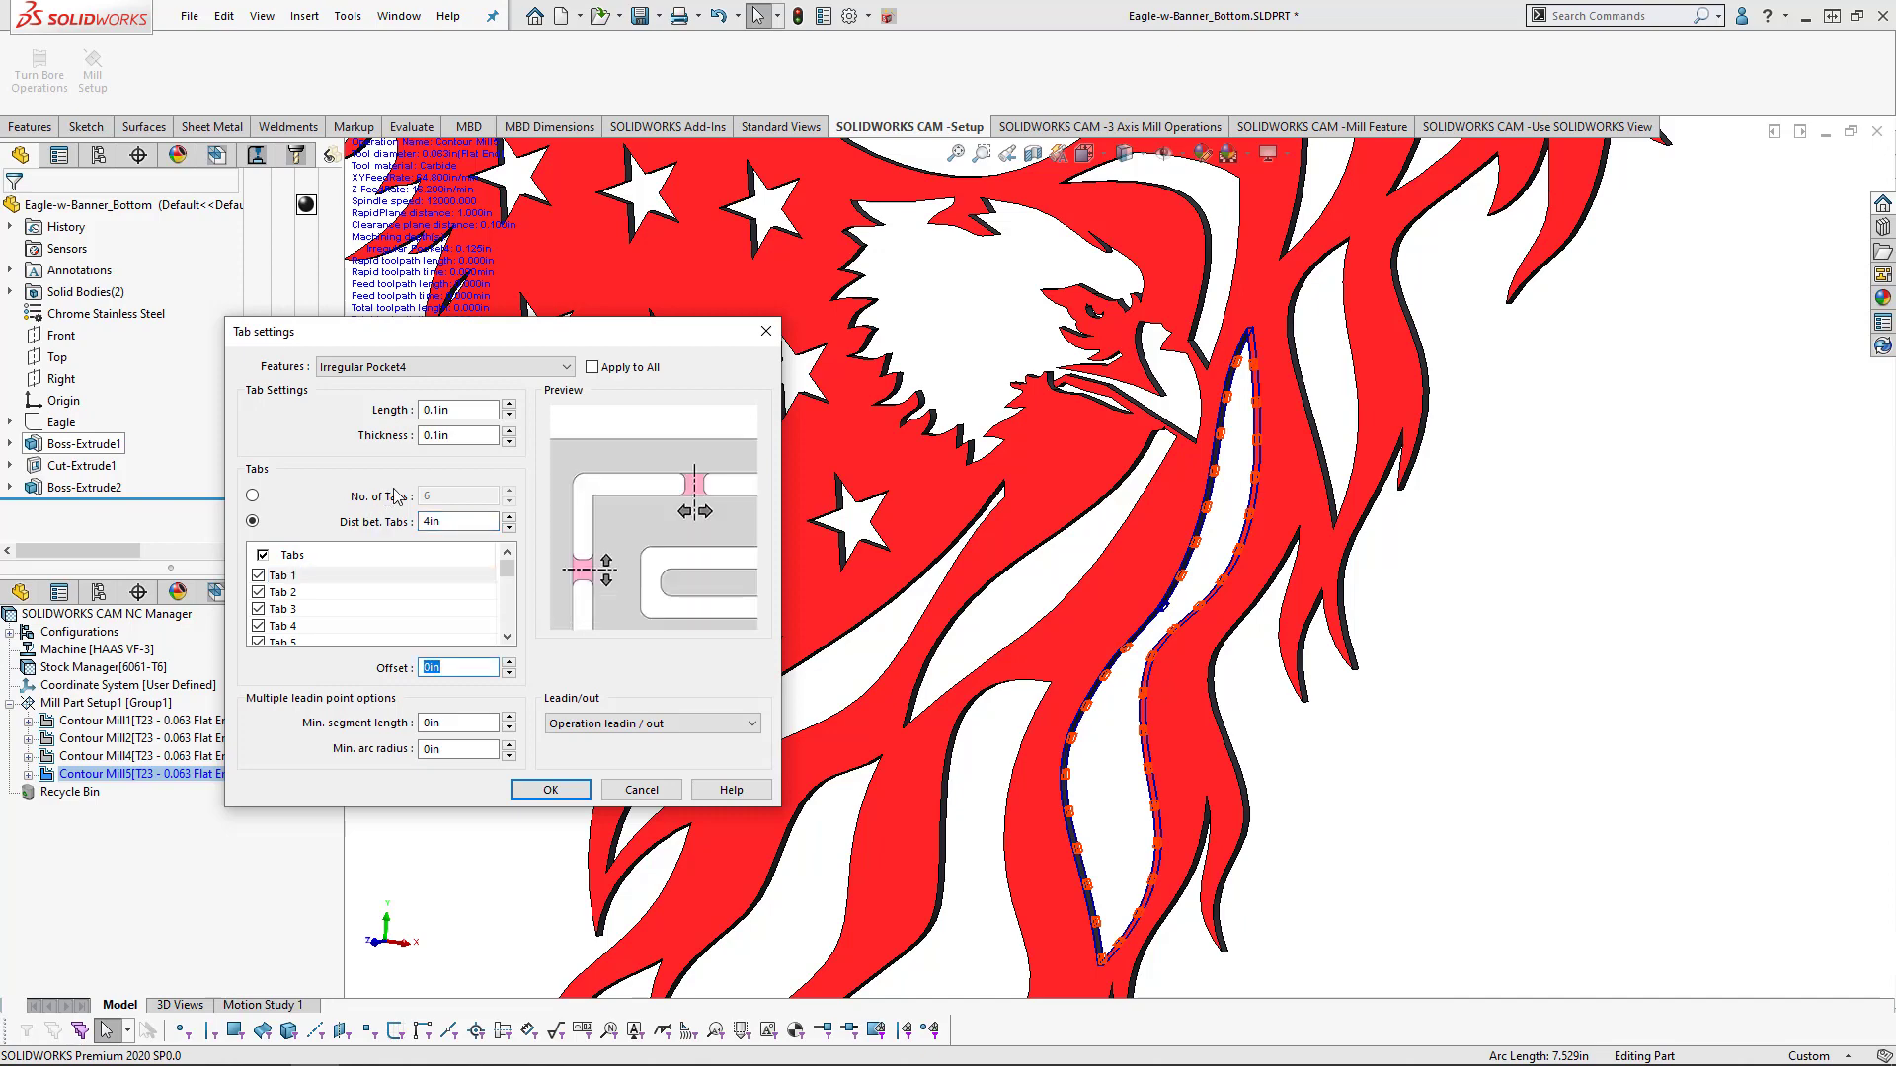
pyautogui.click(253, 521)
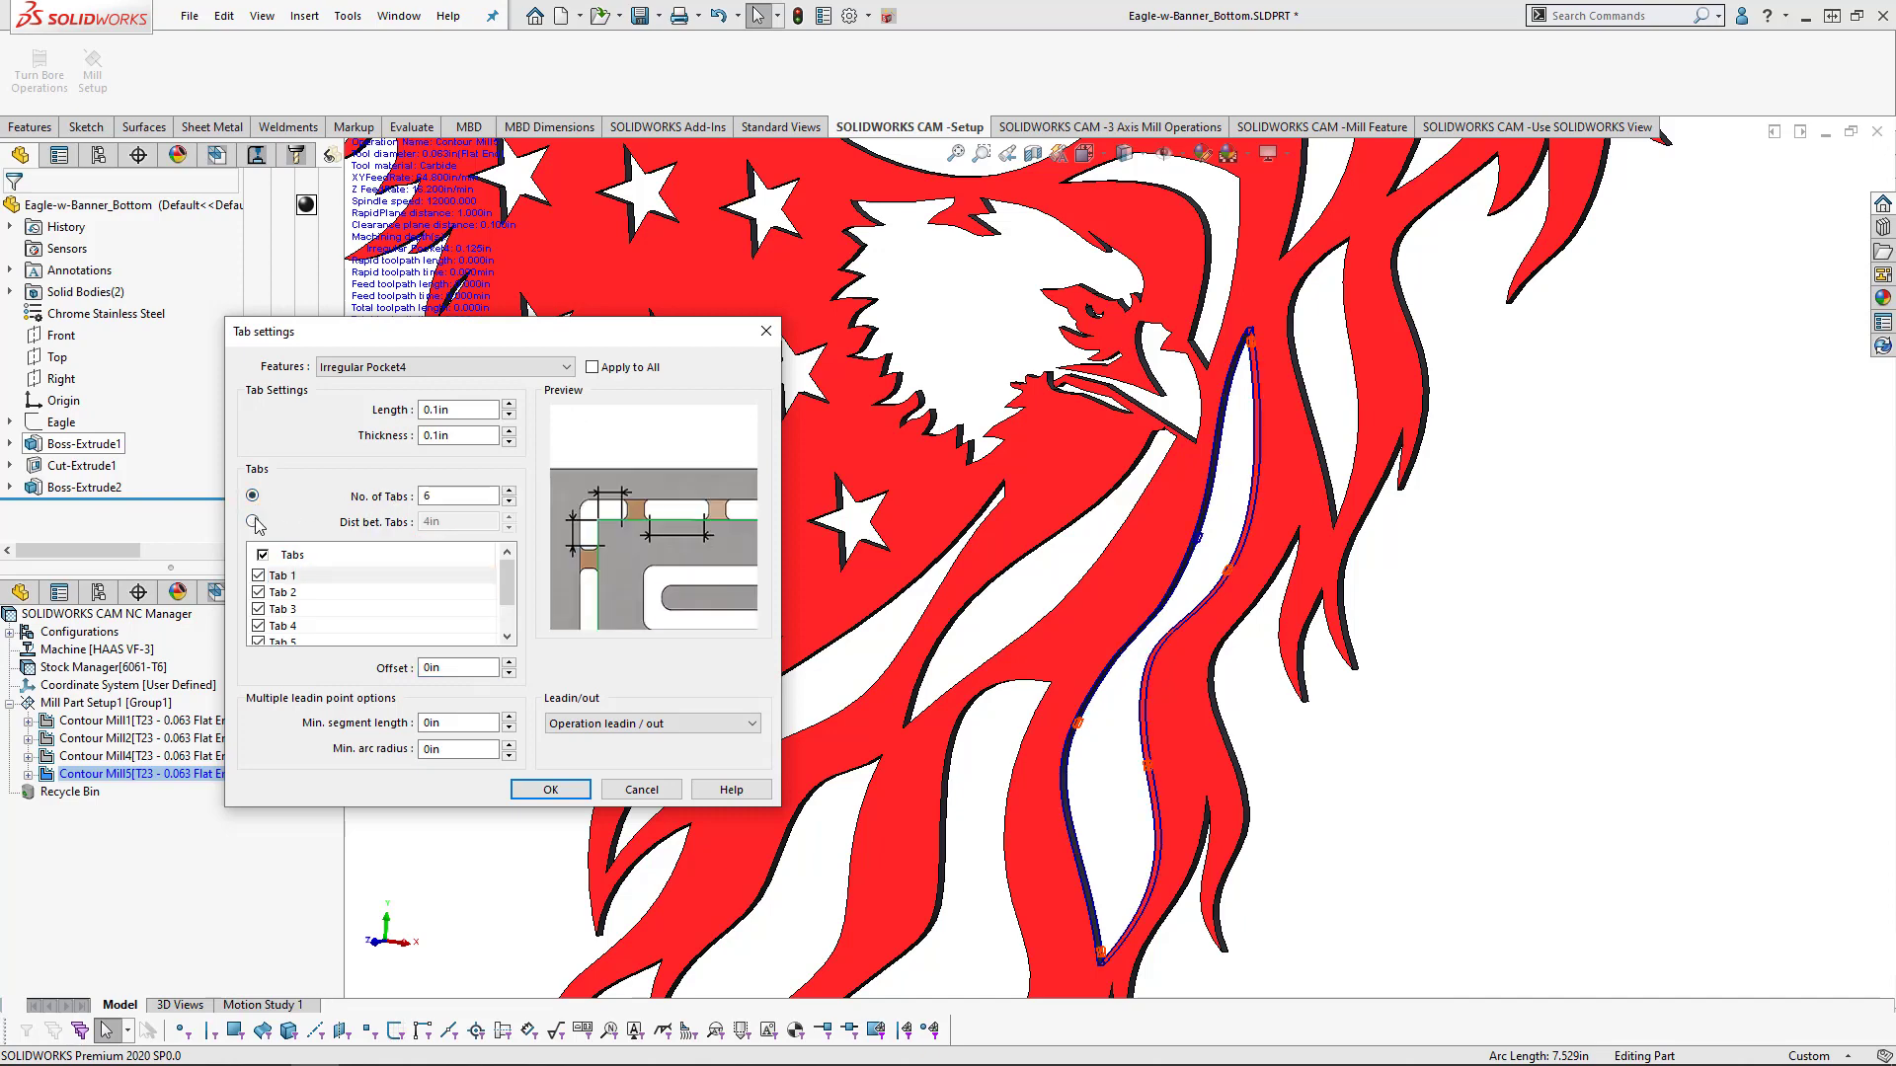
pyautogui.click(482, 519)
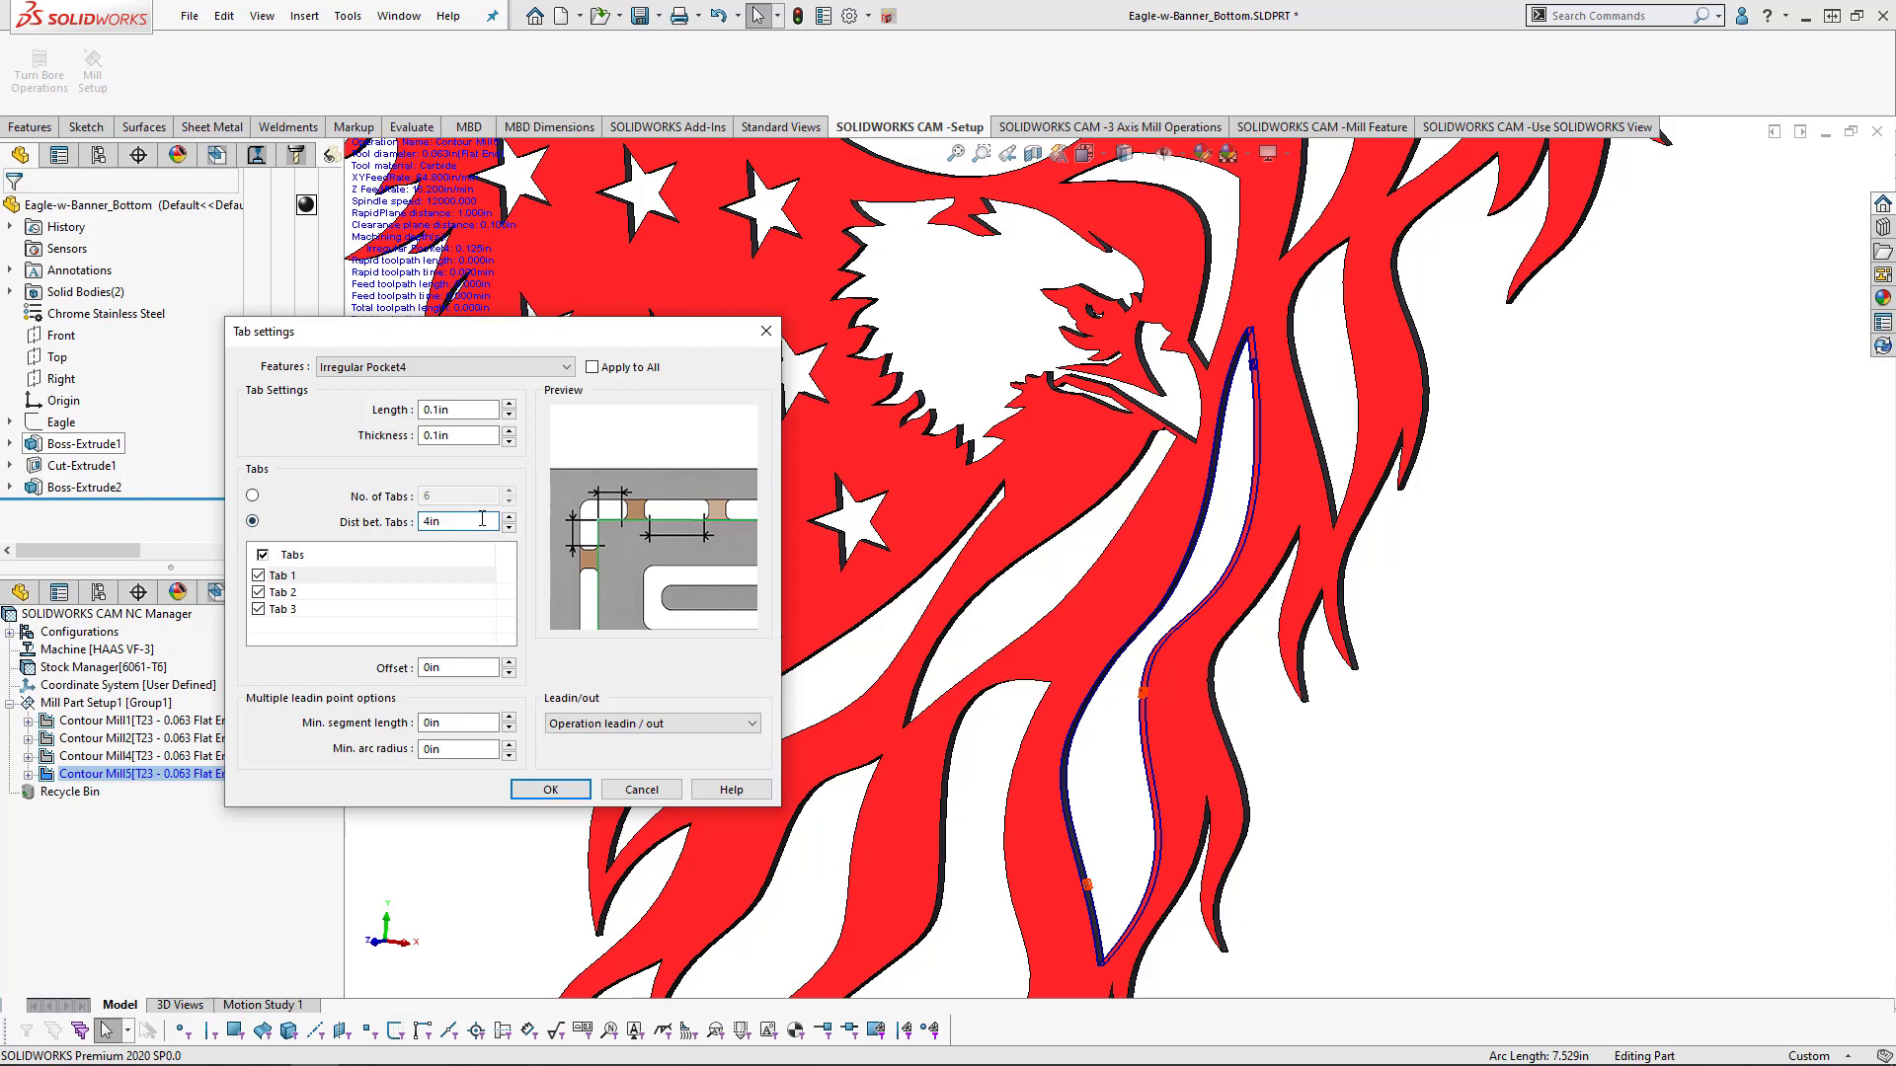
pyautogui.moveTo(482, 519); pyautogui.dragTo(425, 522)
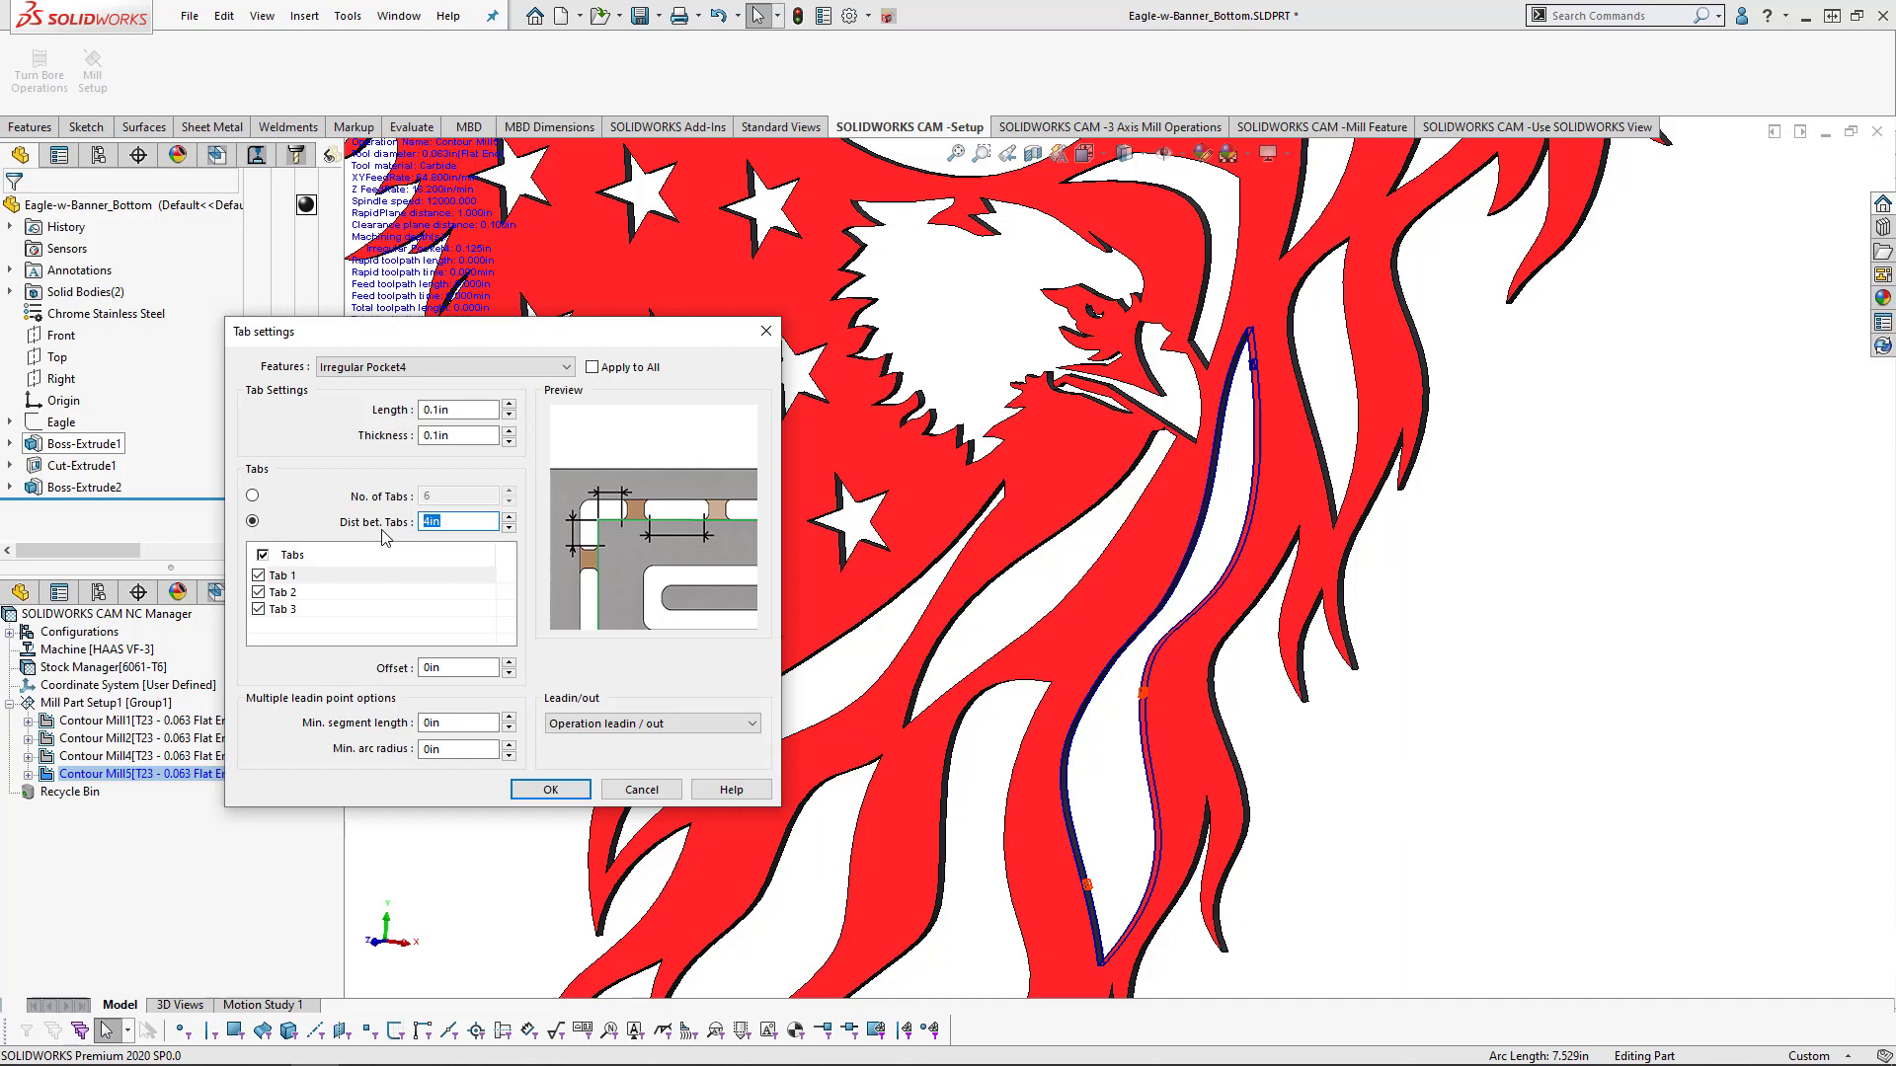
pyautogui.write('2.5')
pyautogui.press('Tab')
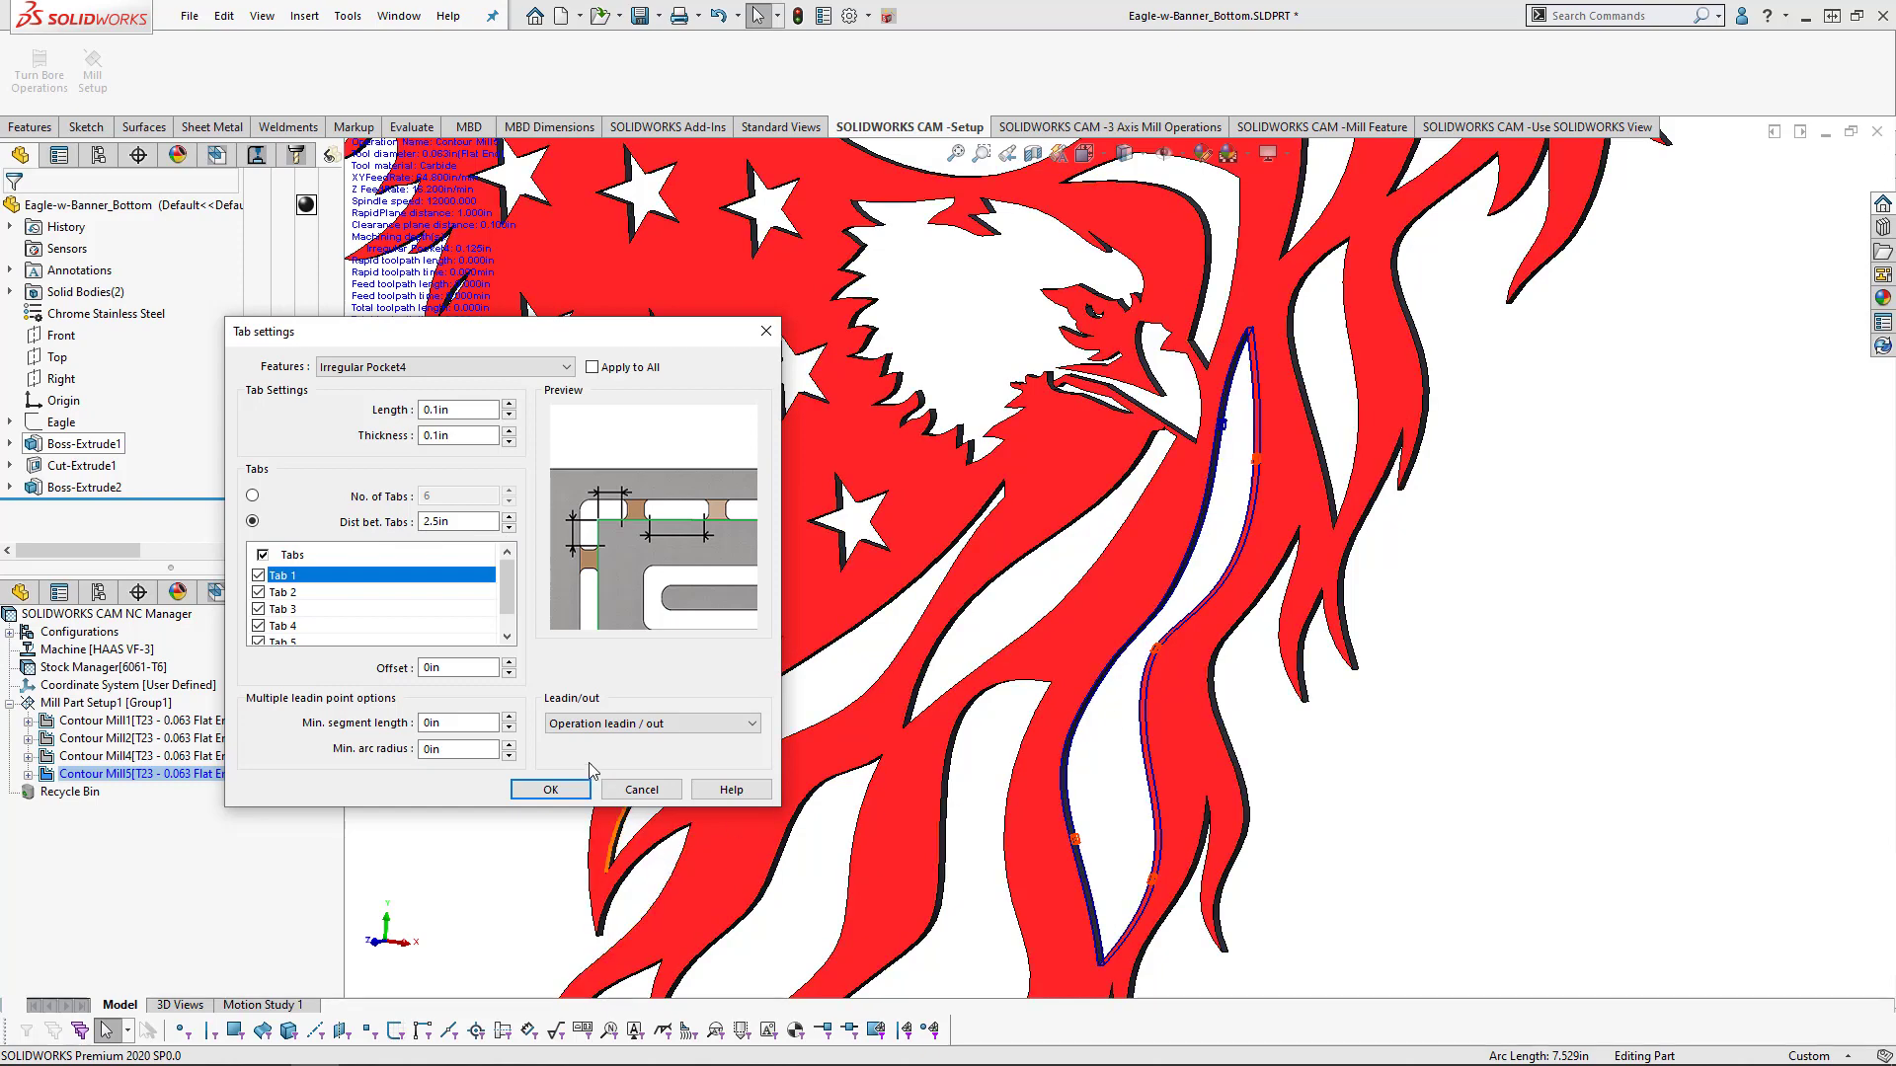
# - Change the tab thickness from 0.1in to .0625in and accept the tab settings
pyautogui.click(484, 436)
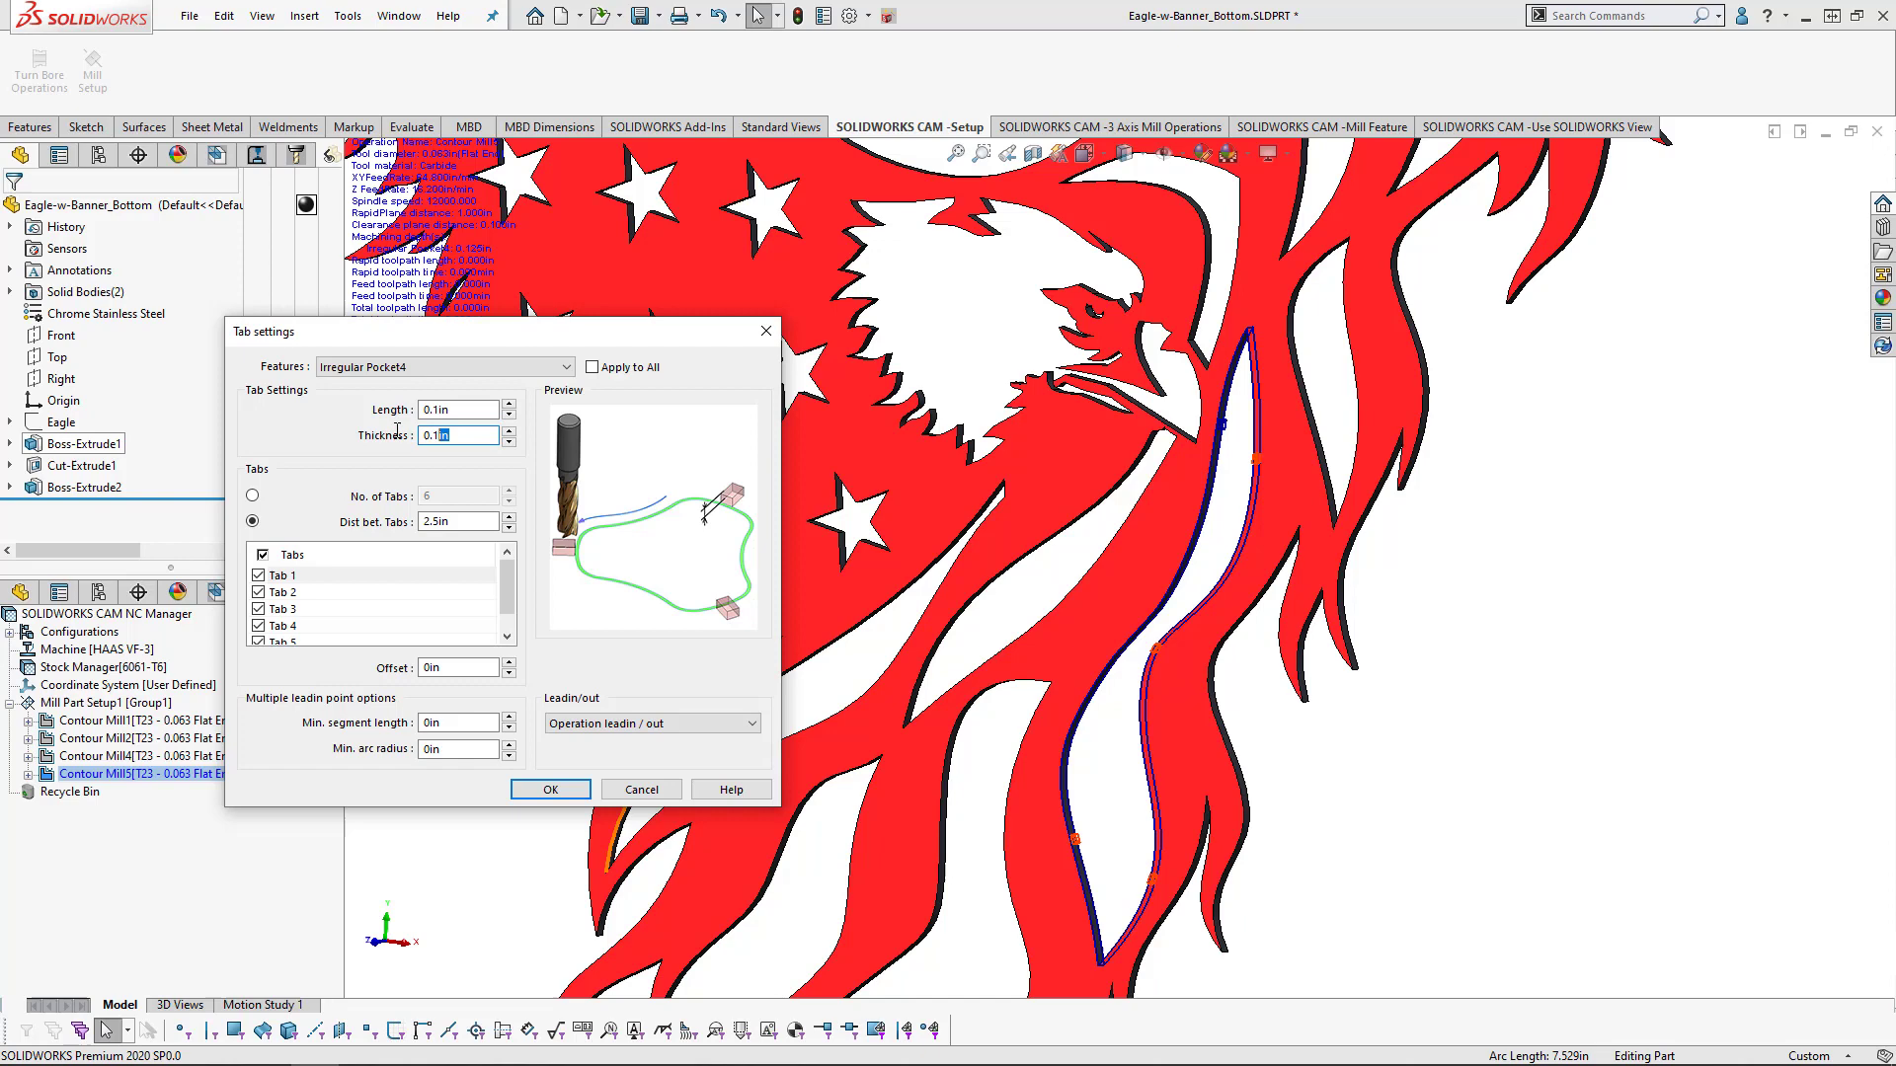
pyautogui.moveTo(397, 431); pyautogui.dragTo(352, 440)
pyautogui.write('.0625')
pyautogui.click(456, 408)
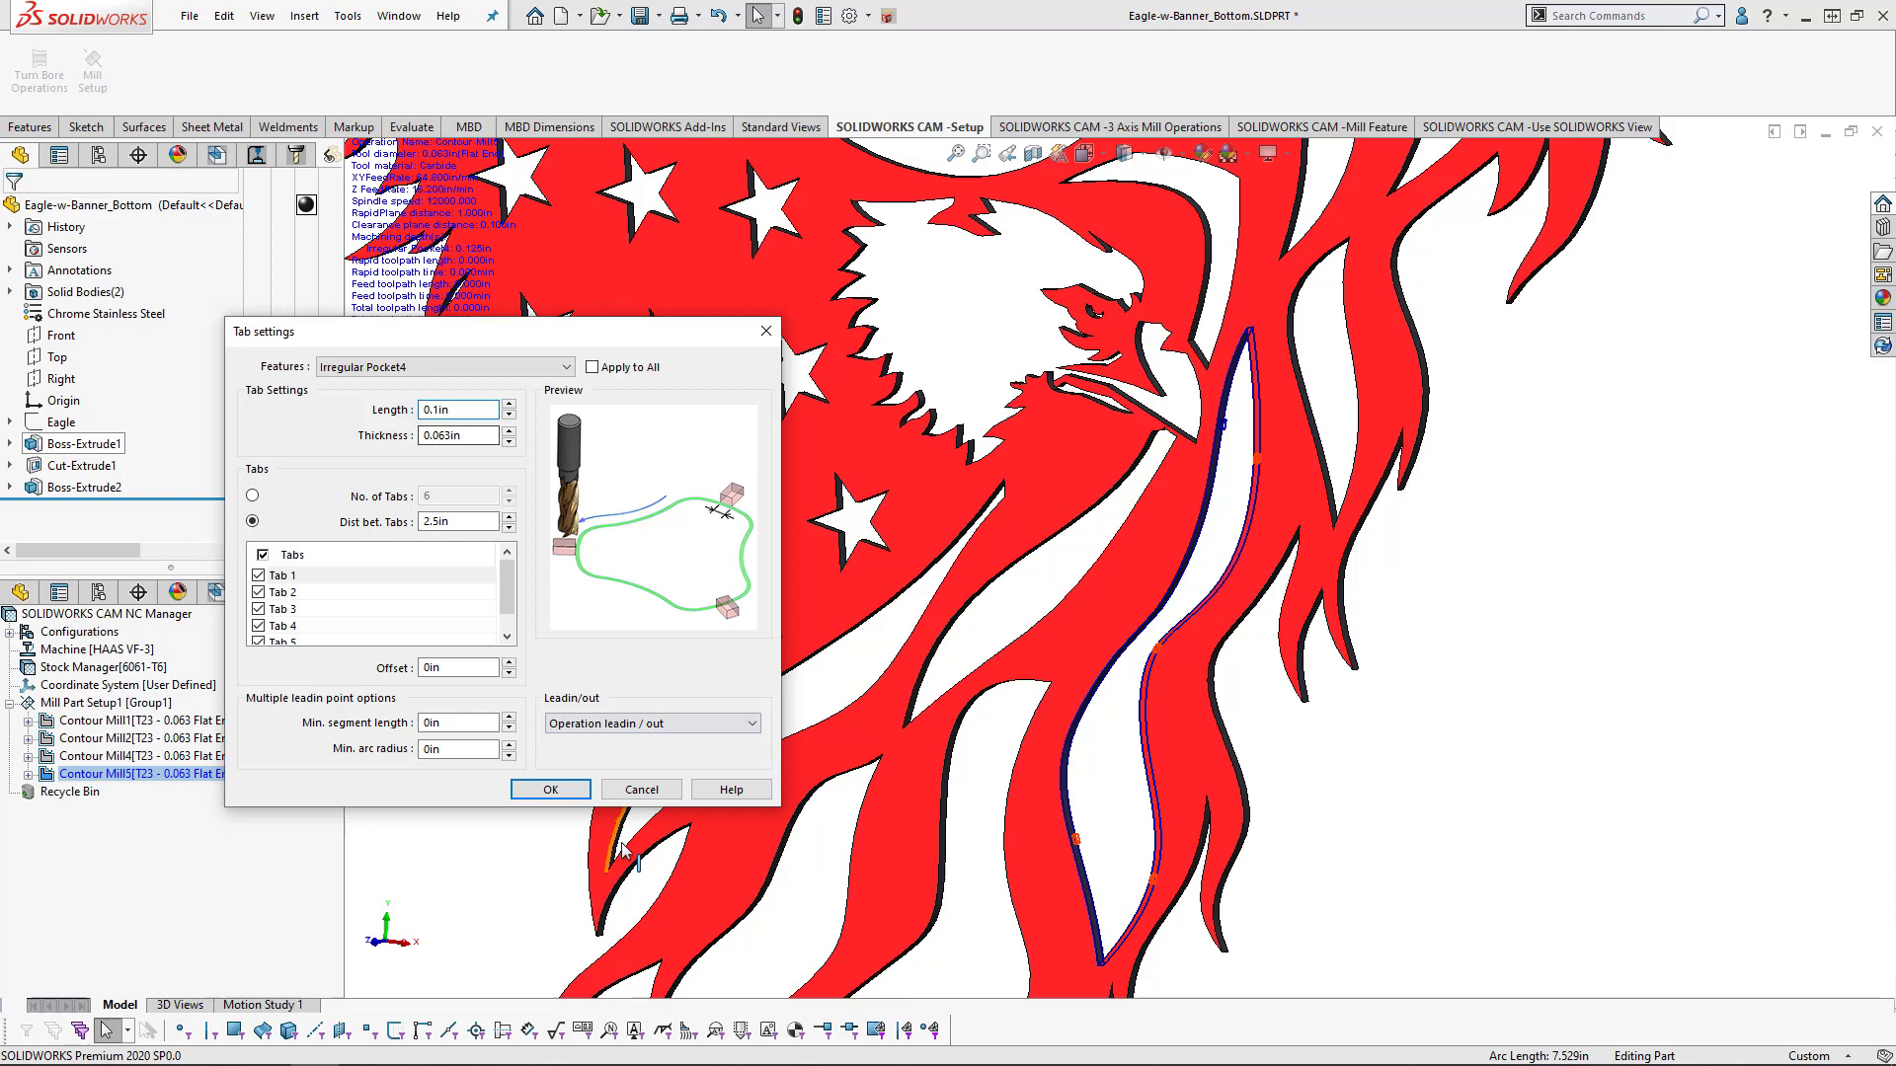
pyautogui.click(550, 789)
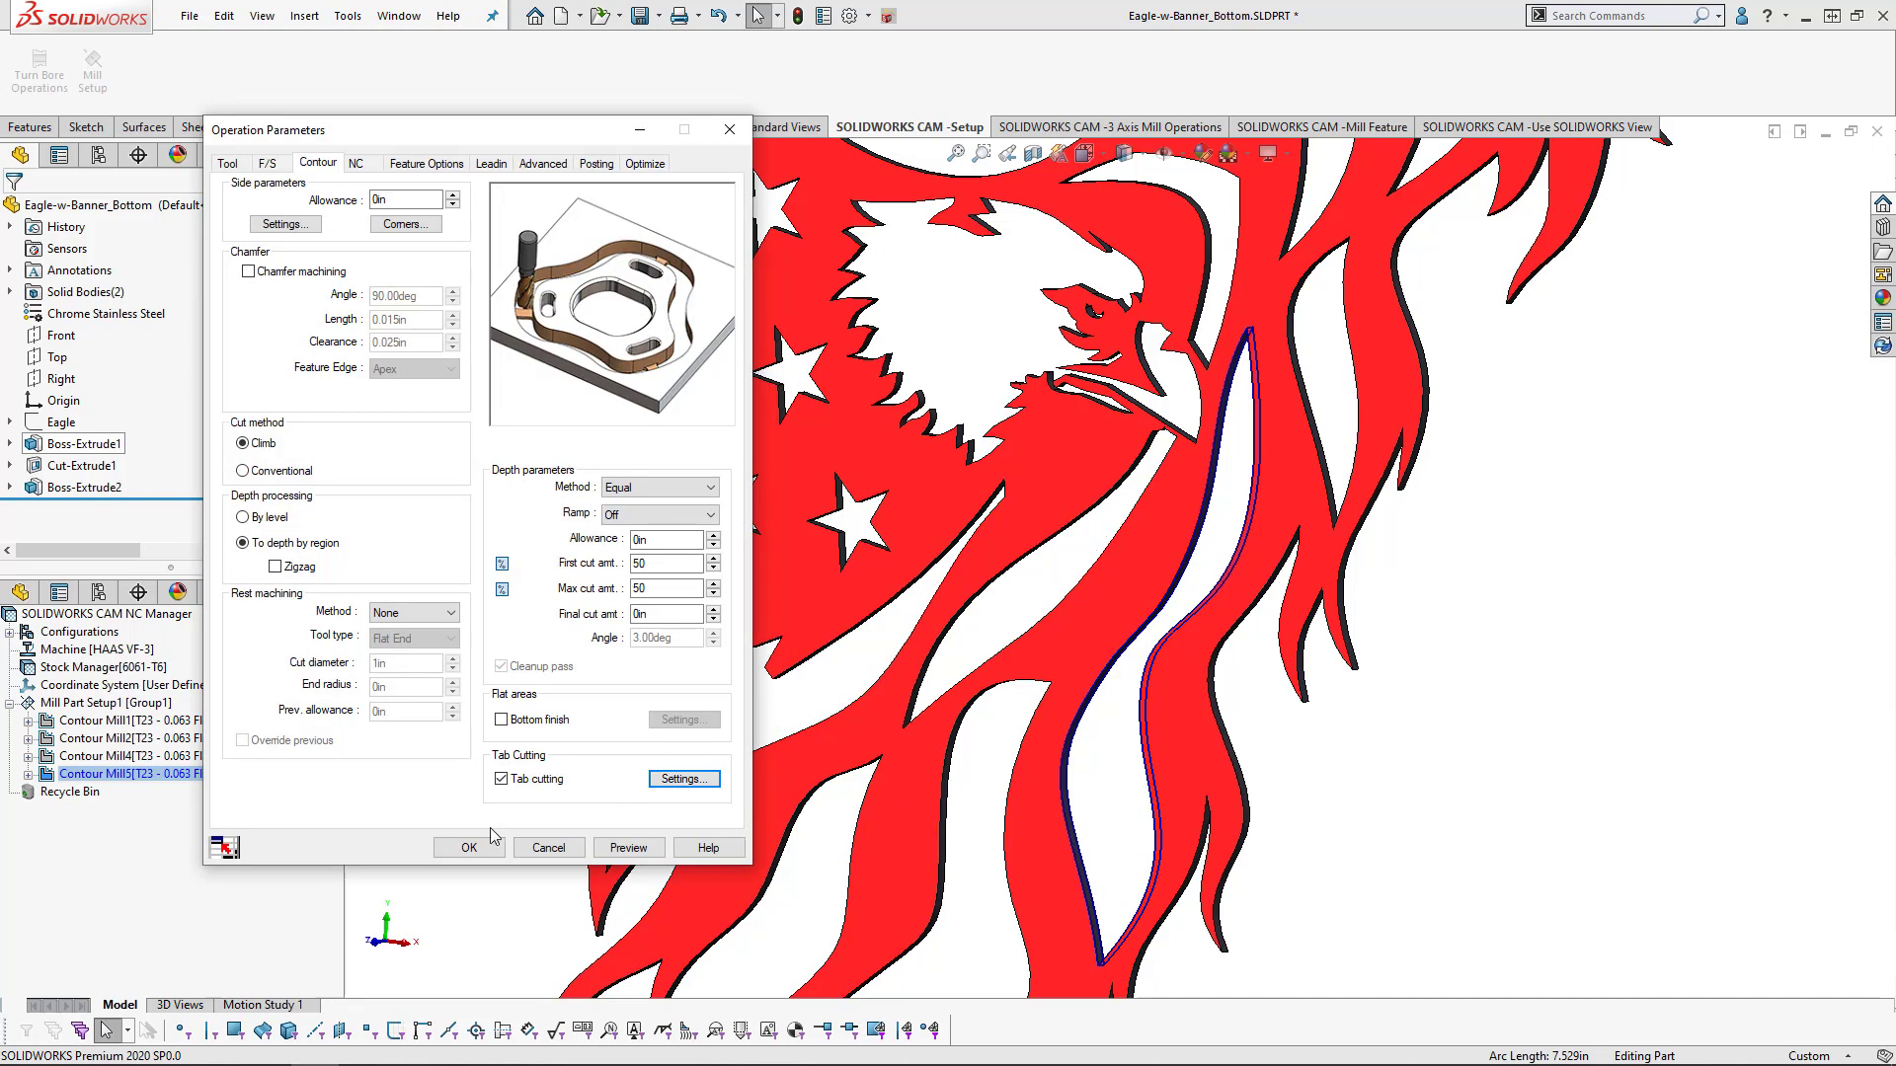
# - Preview the tabbed toolpath, accept Contour Mill5's parameters, and zoom to inspect the tab gaps
pyautogui.click(628, 847)
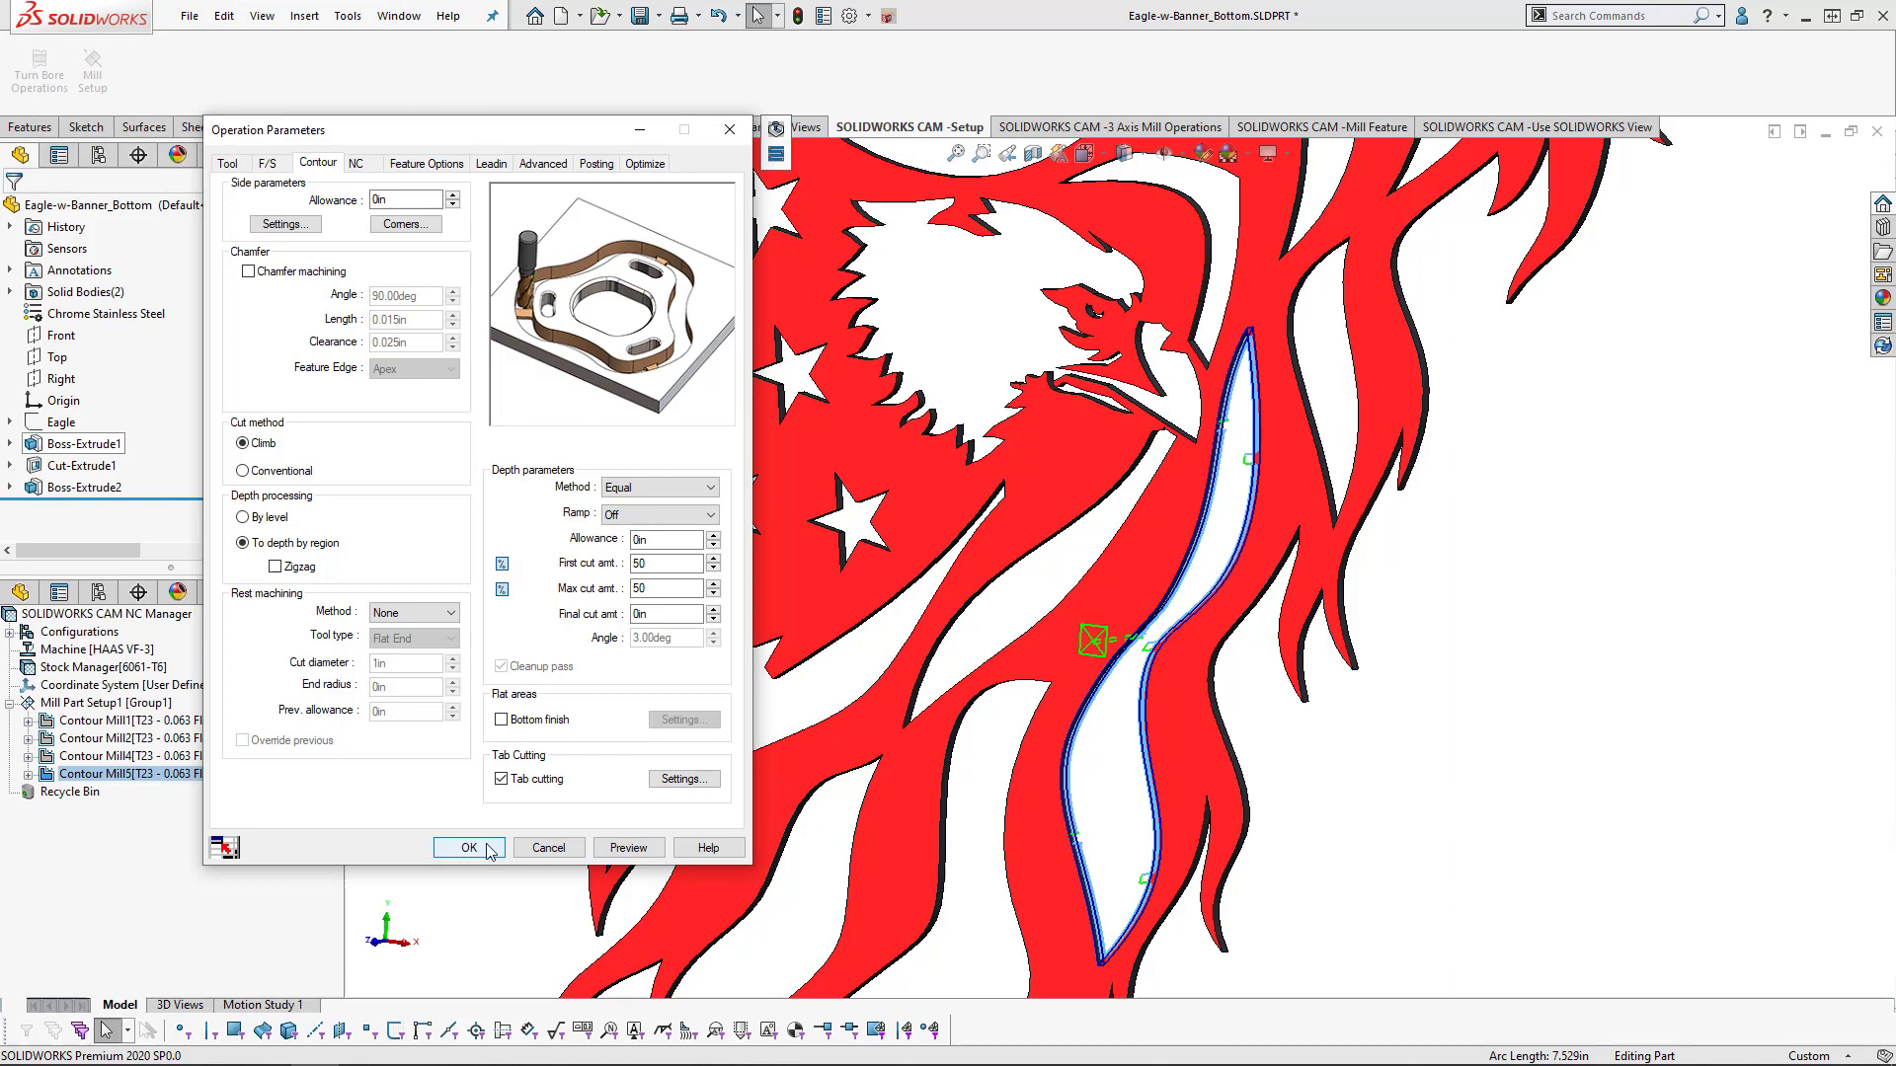
pyautogui.click(488, 851)
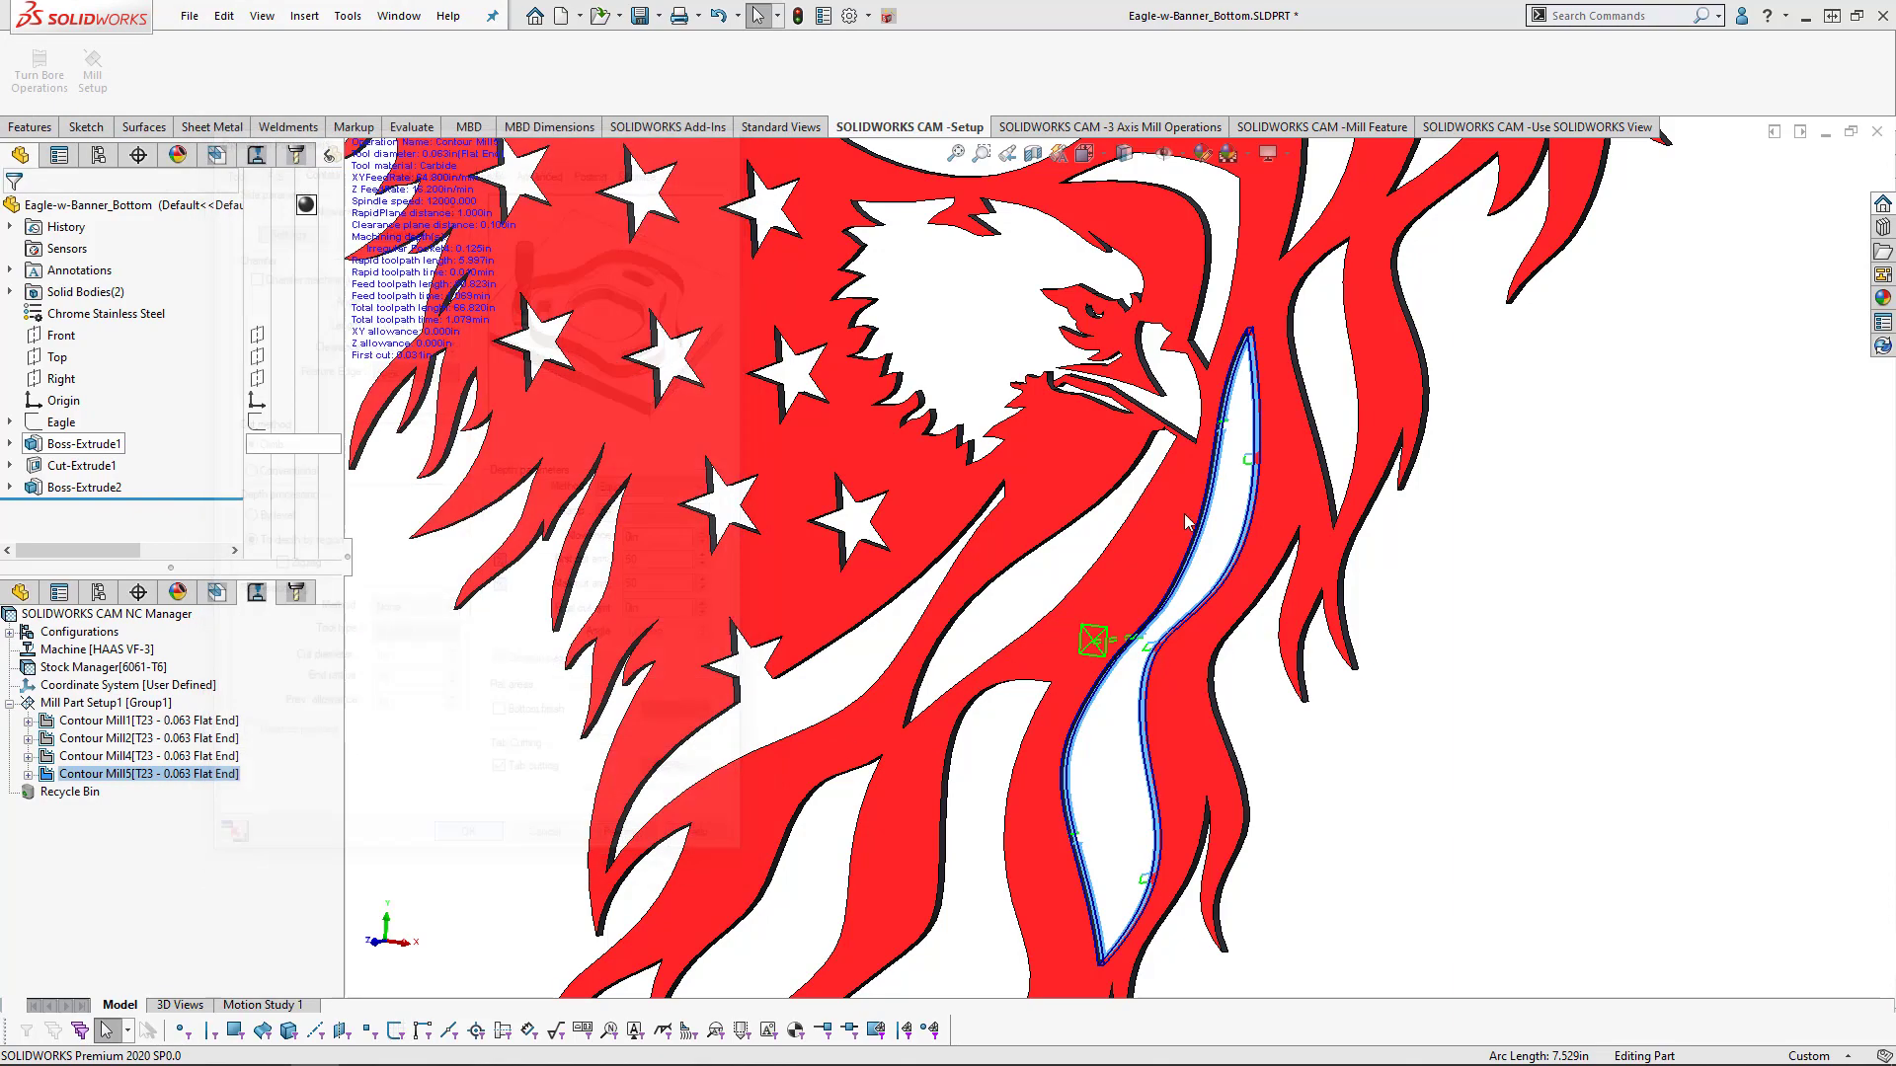
pyautogui.scroll(-8, 1245, 432)
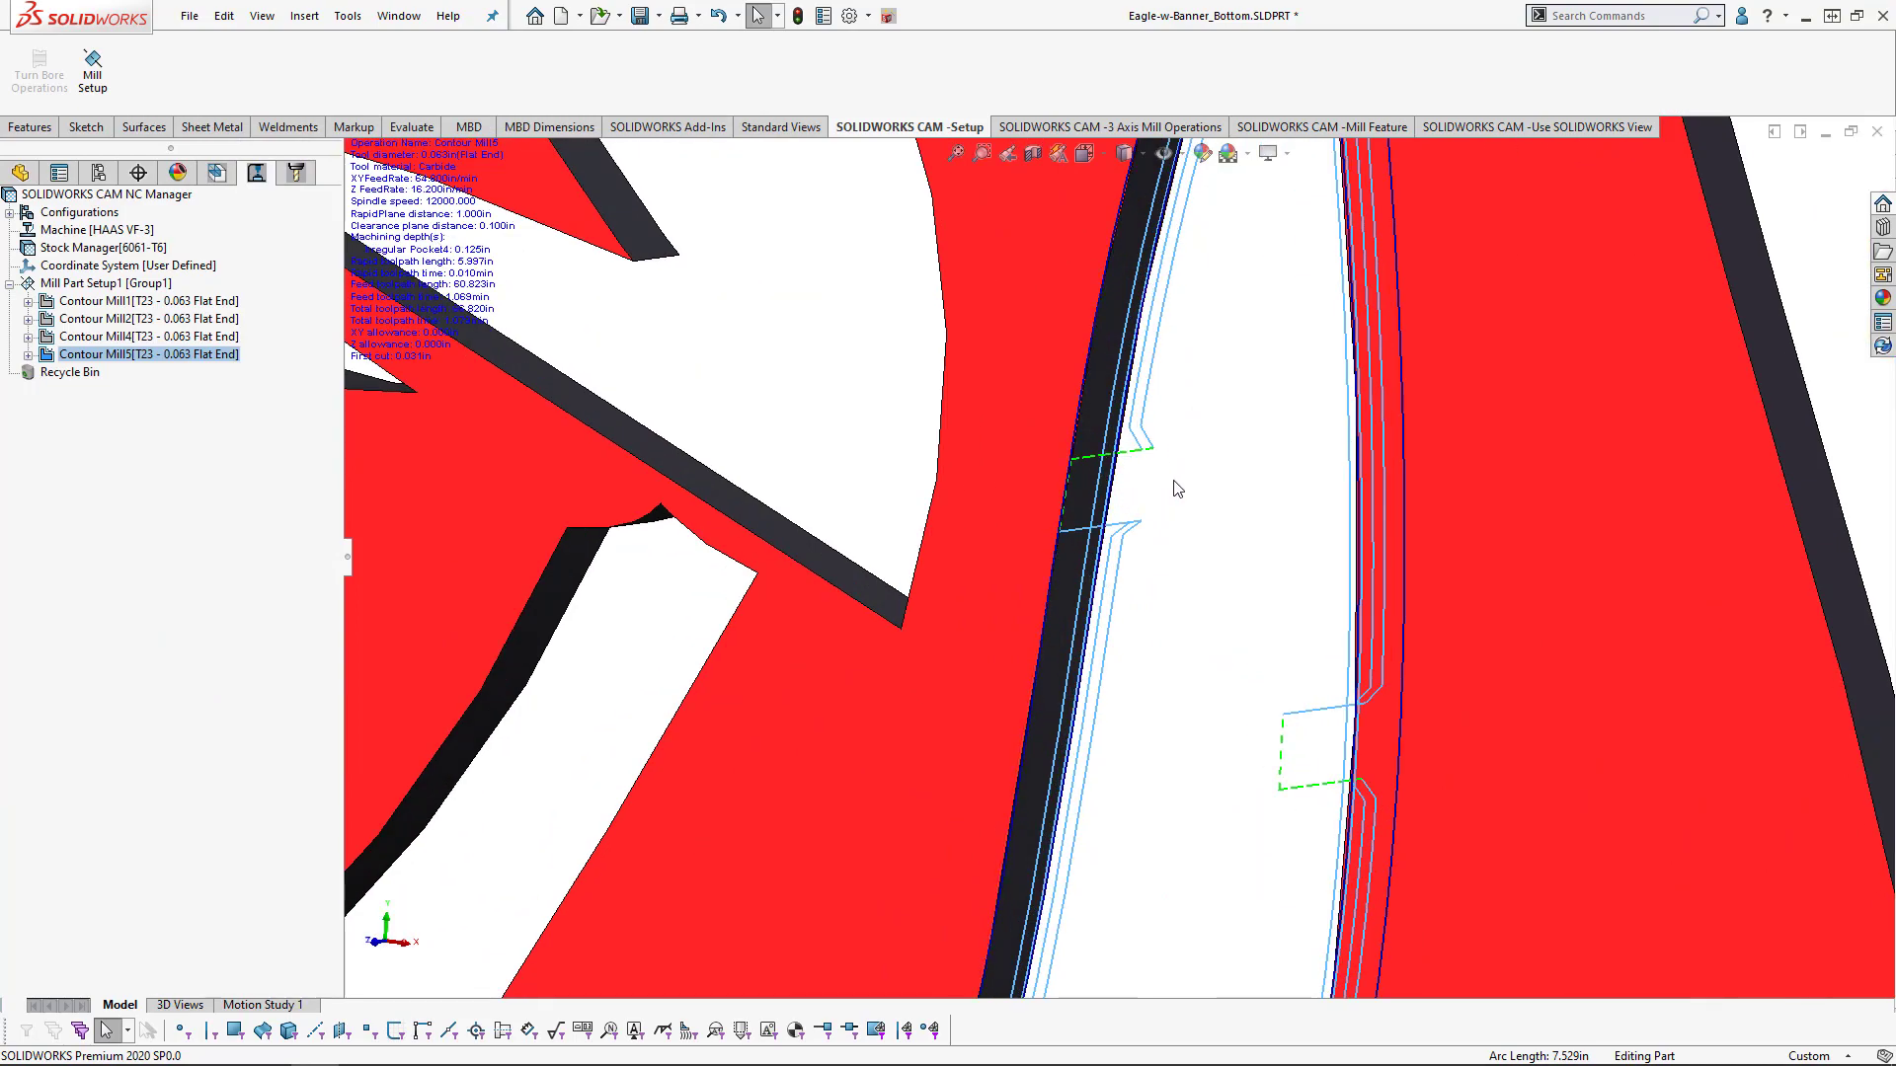
pyautogui.scroll(6, 1189, 707)
pyautogui.scroll(3, 990, 898)
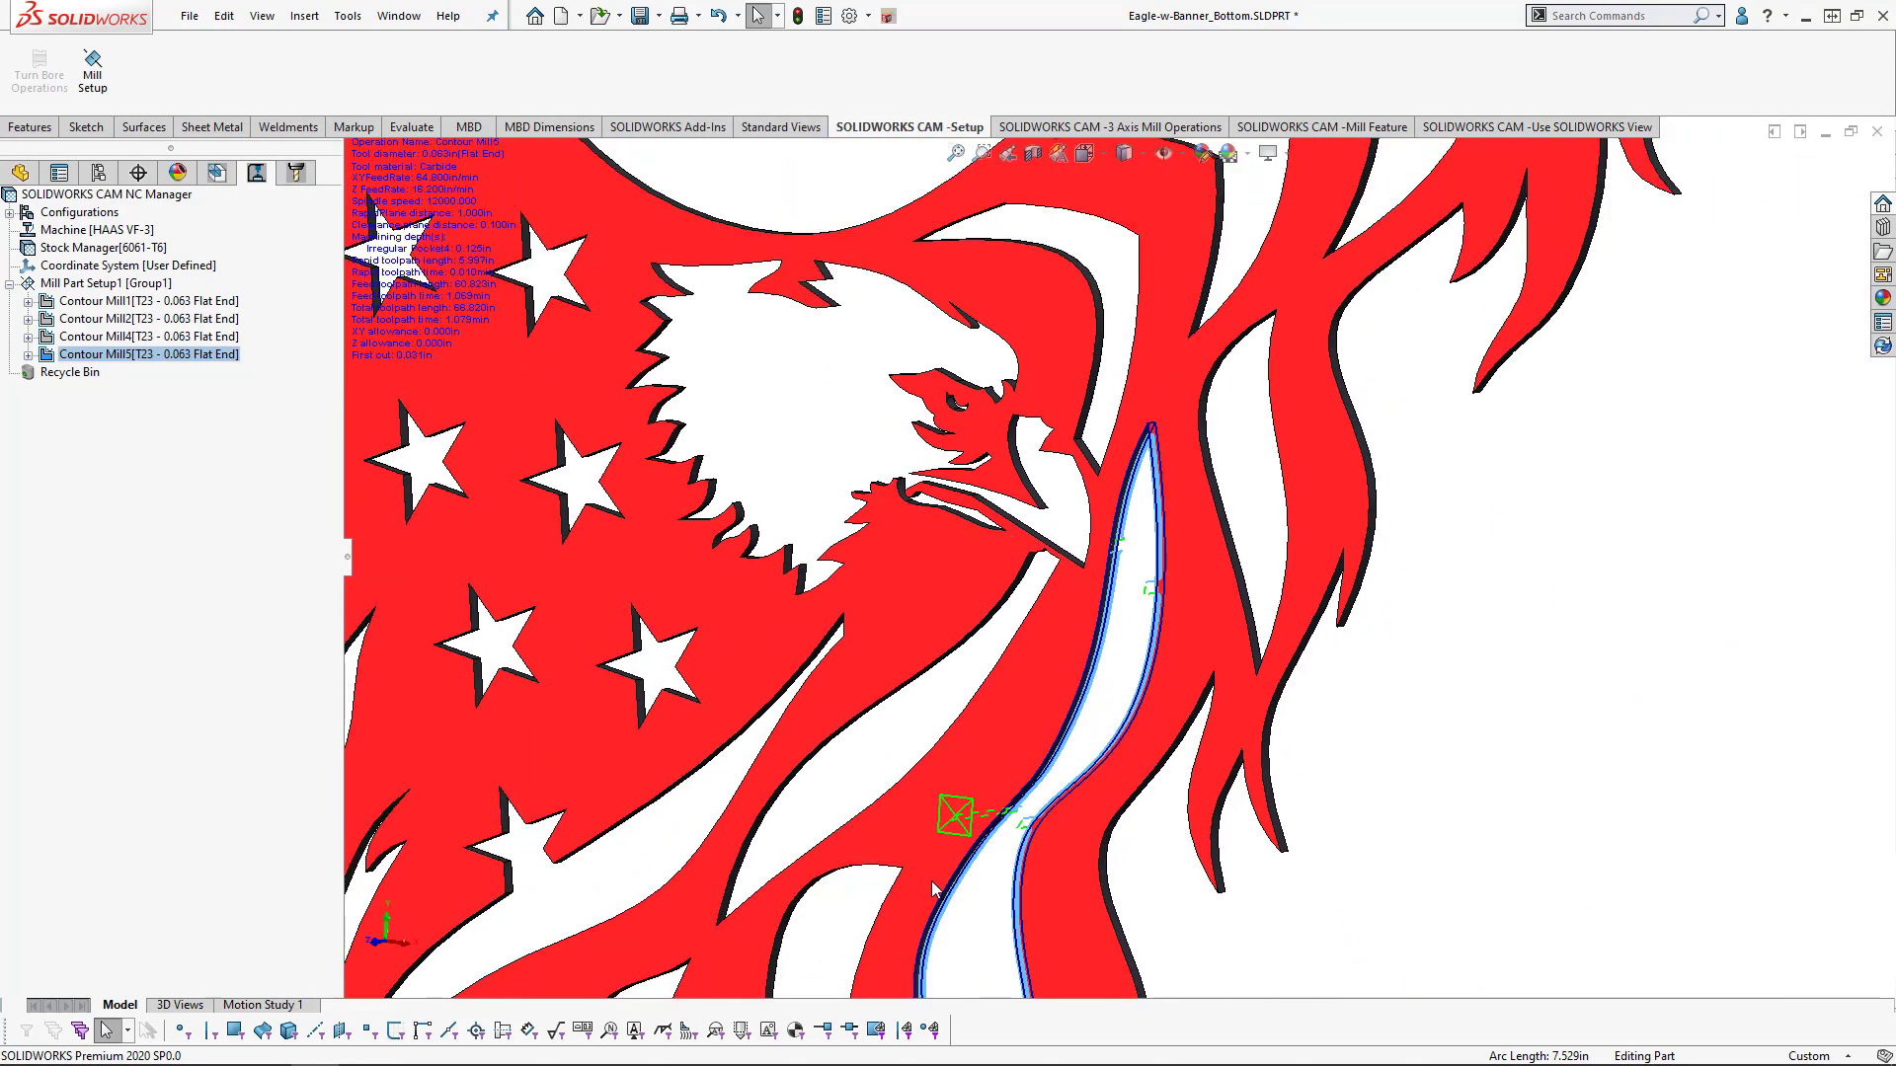
# - Run the Contour Mill5 toolpath simulation, then zoom and orbit to inspect the bridge tabs
pyautogui.rightClick(123, 357)
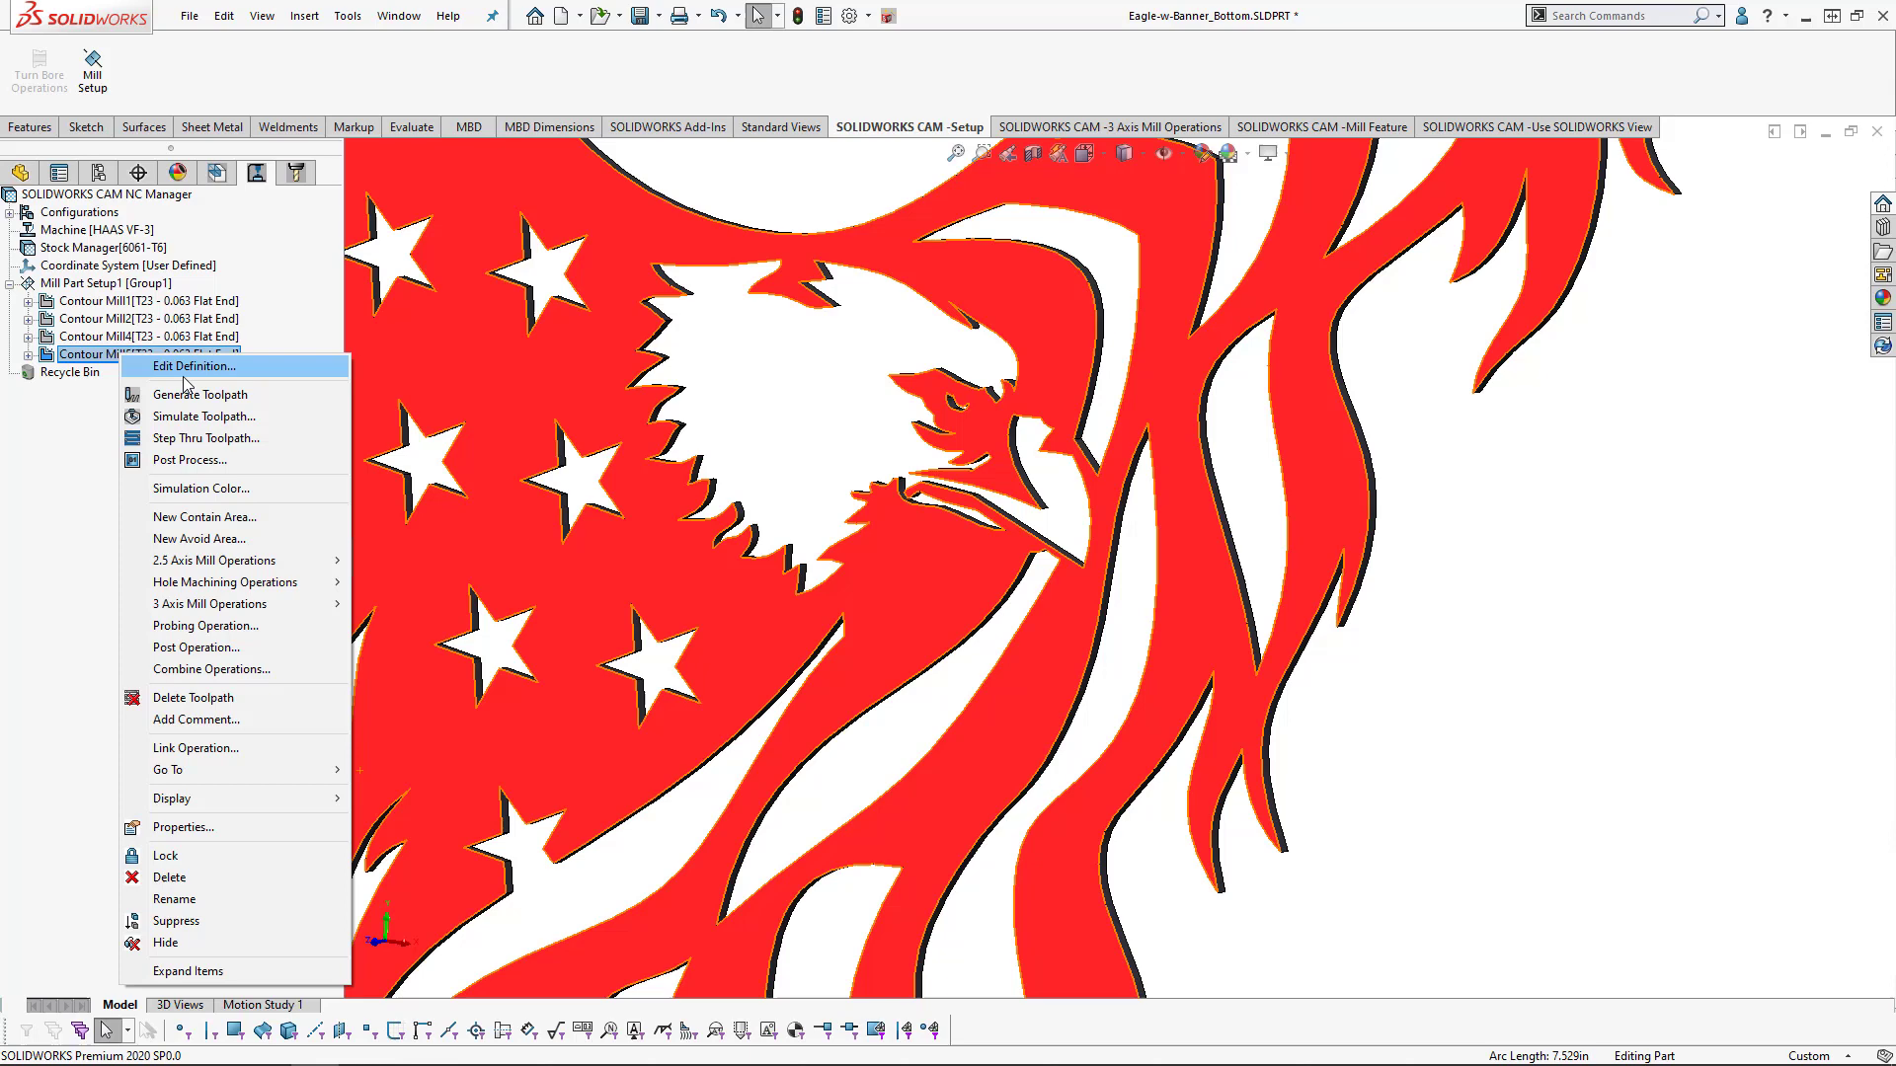
pyautogui.click(204, 416)
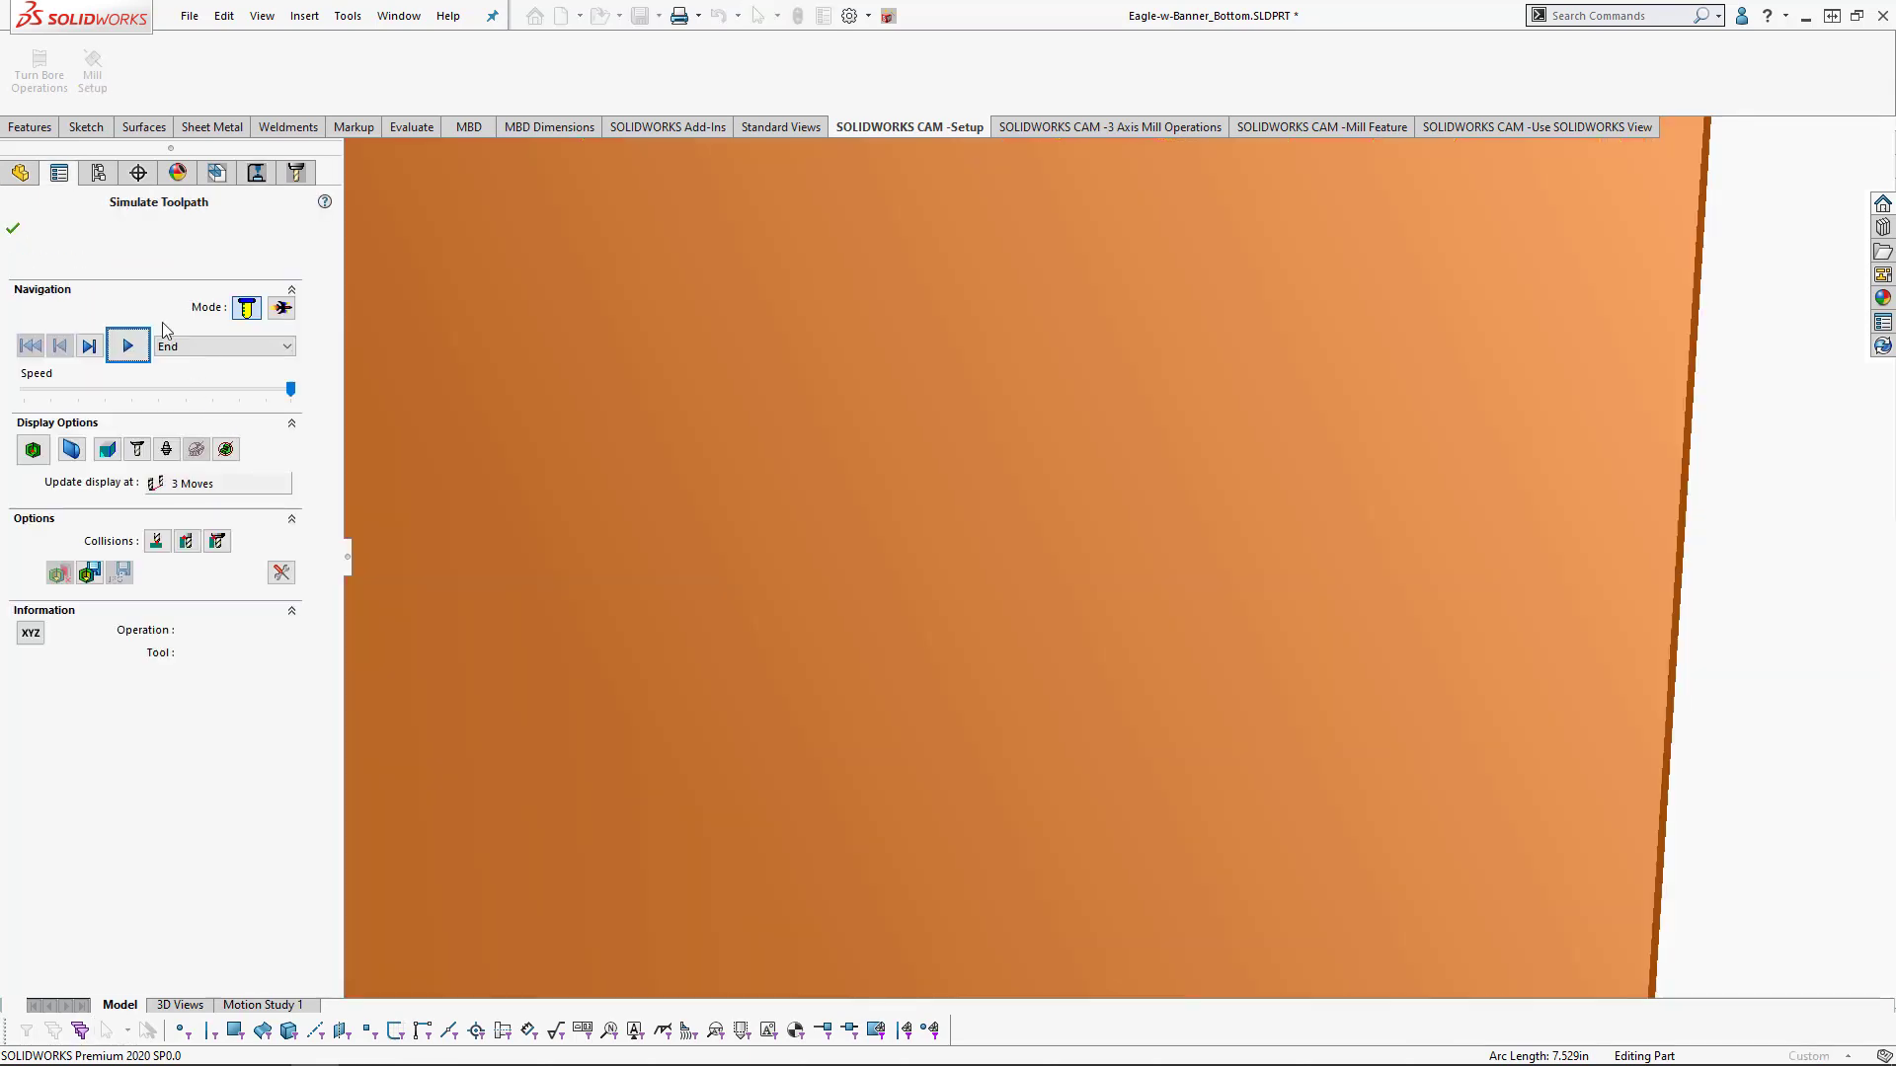
pyautogui.click(128, 346)
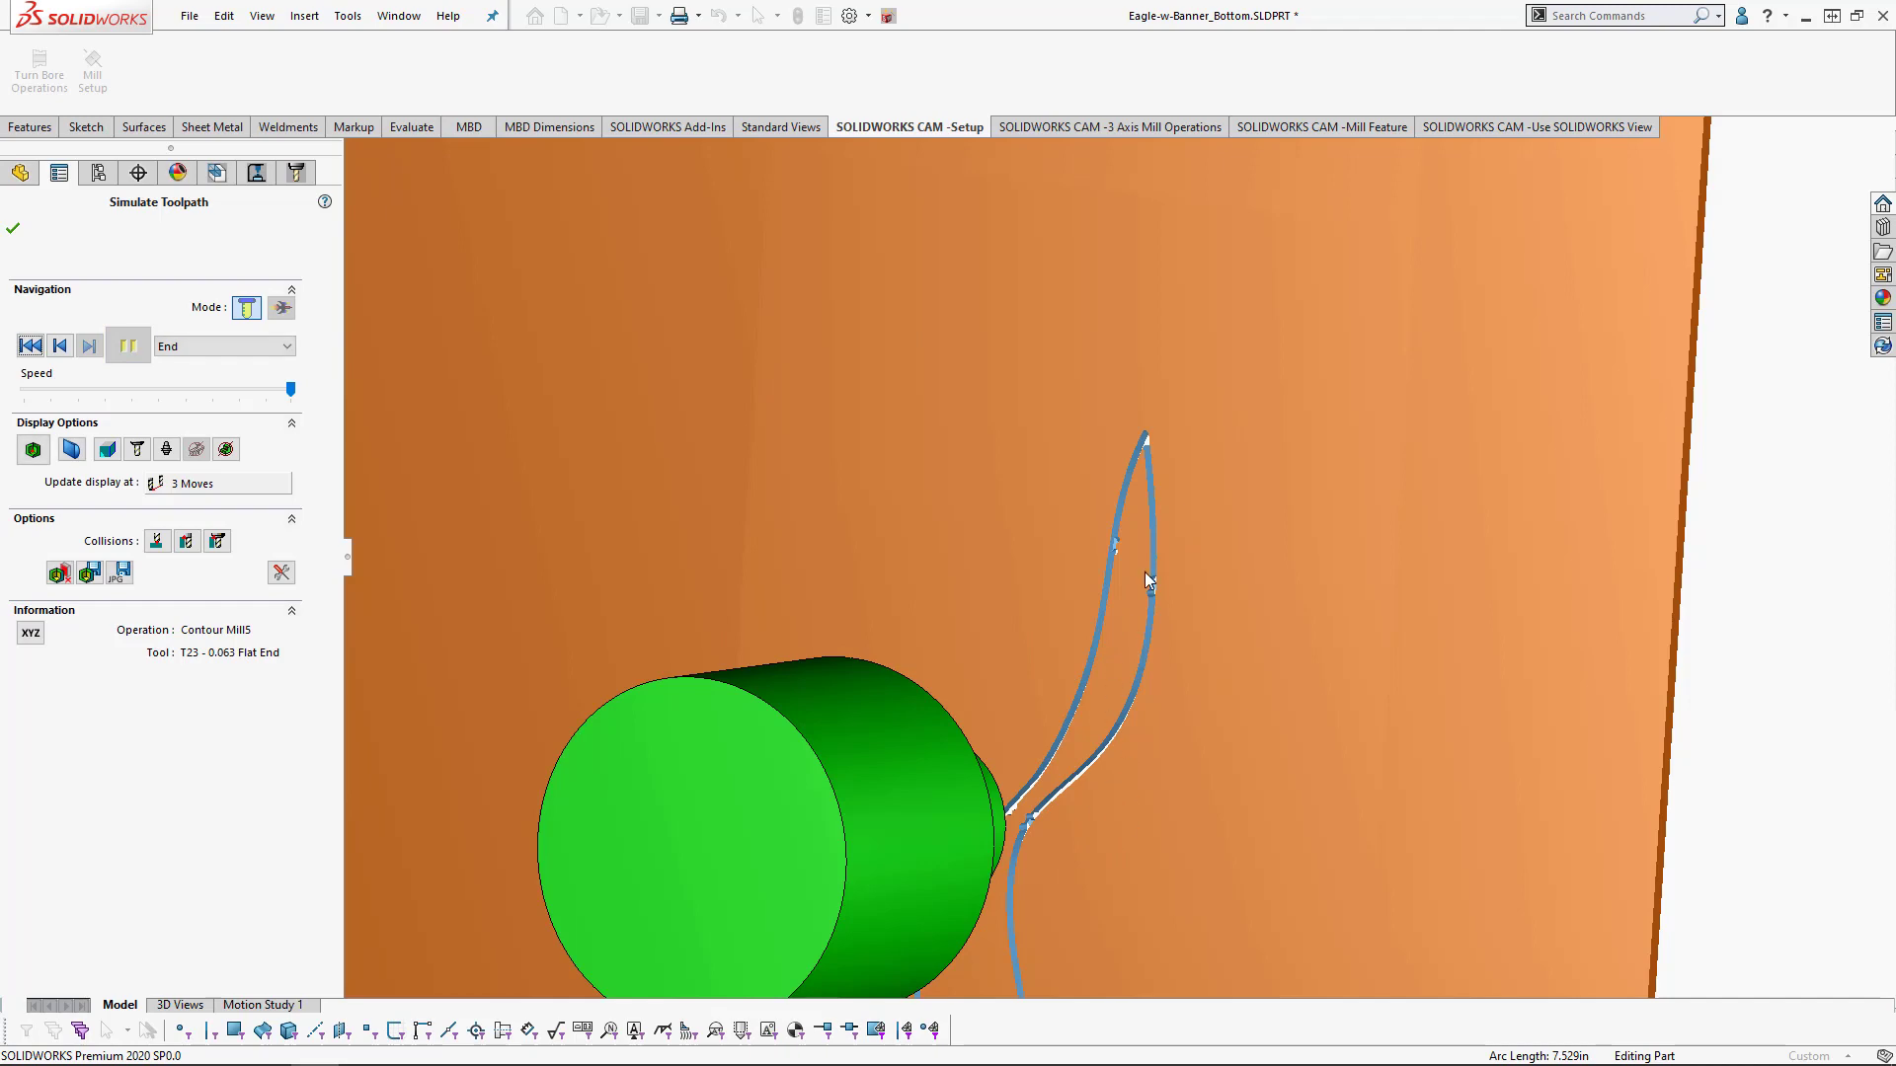
pyautogui.scroll(-5, 1147, 580)
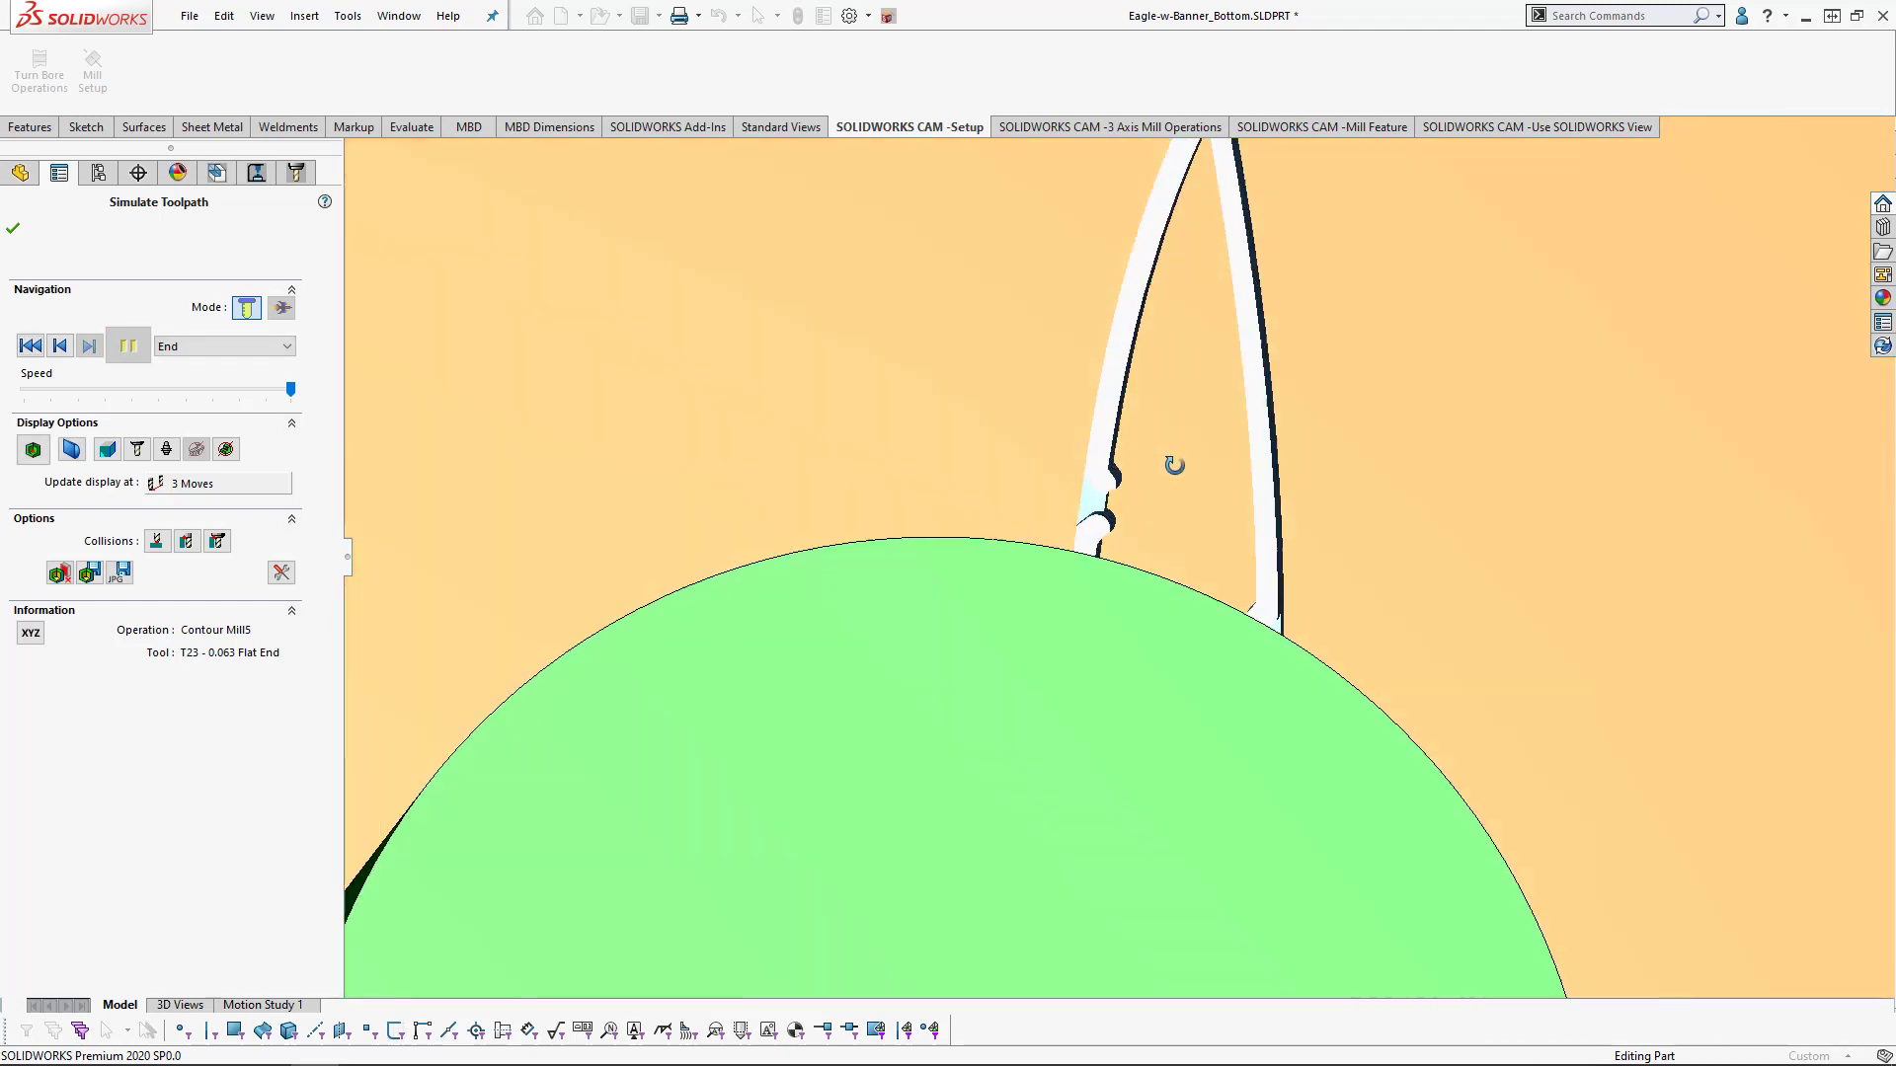
pyautogui.moveTo(1174, 465); pyautogui.dragTo(1134, 646, button='middle')
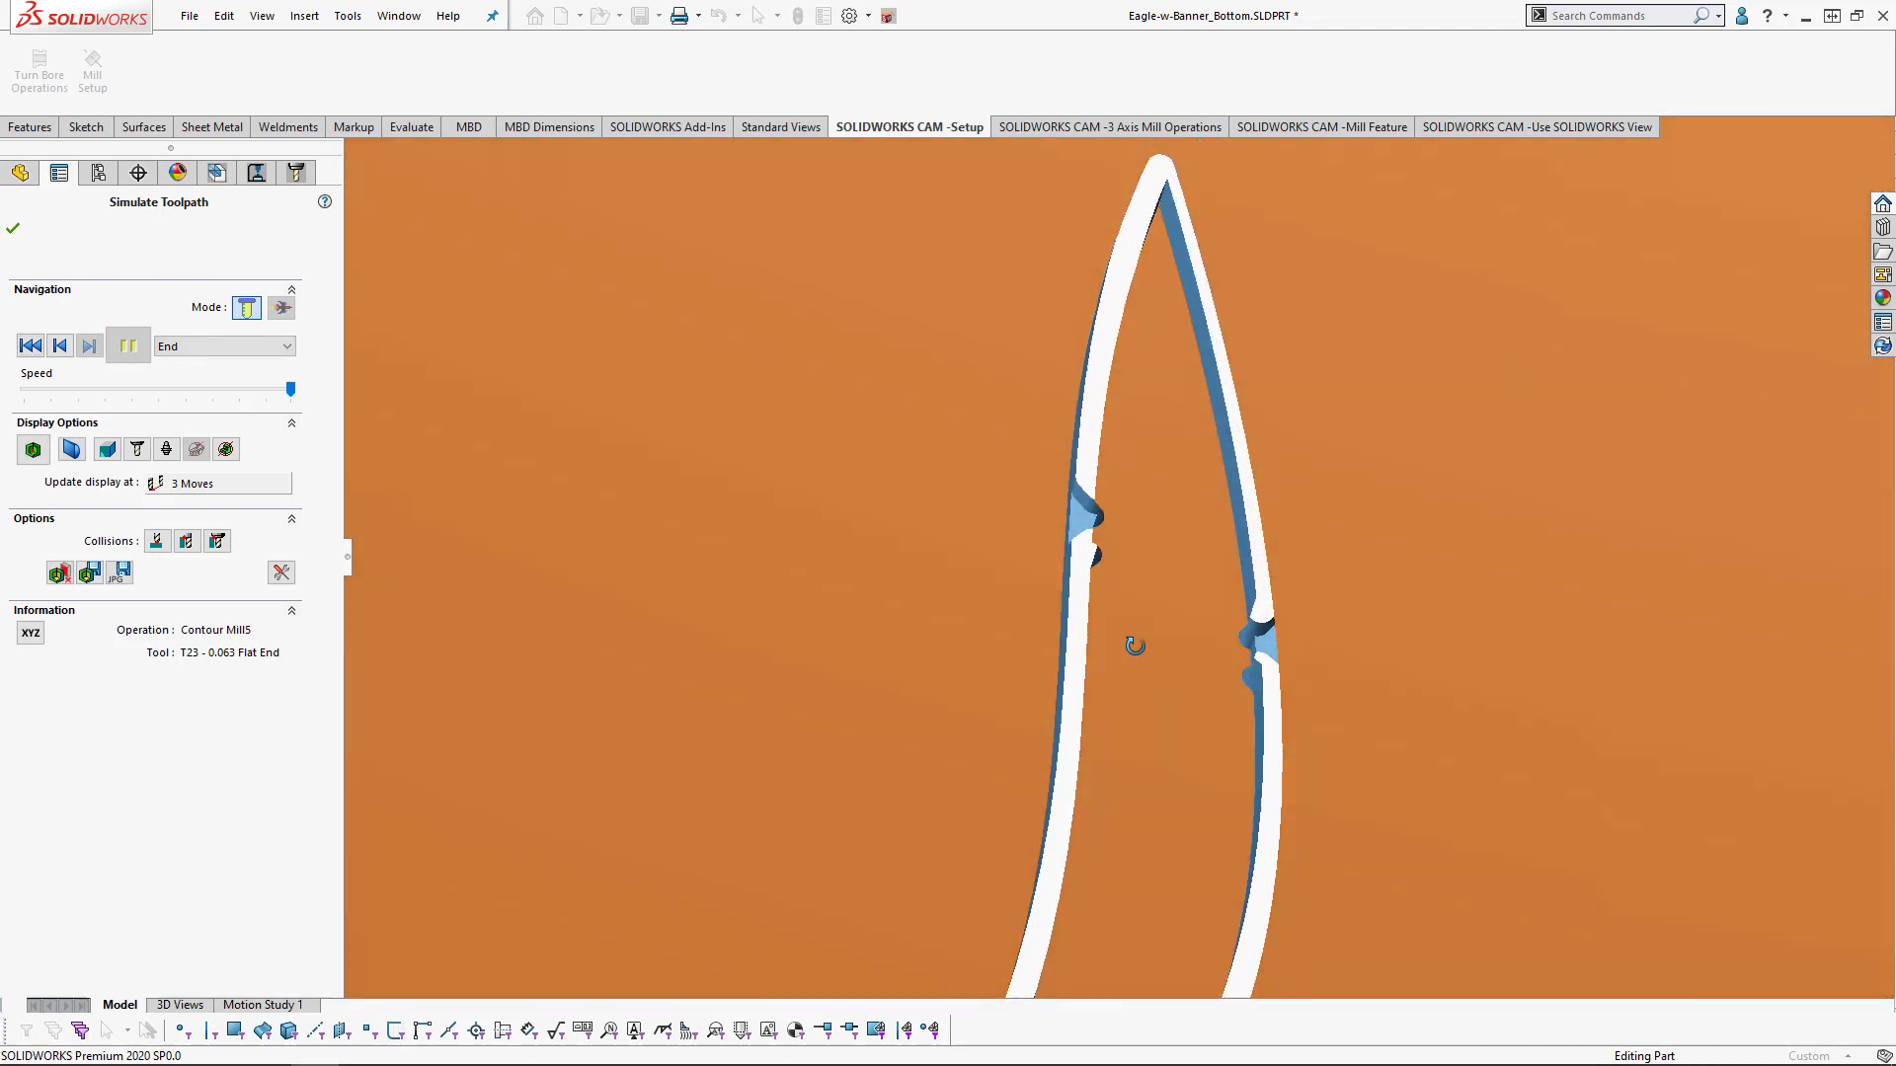